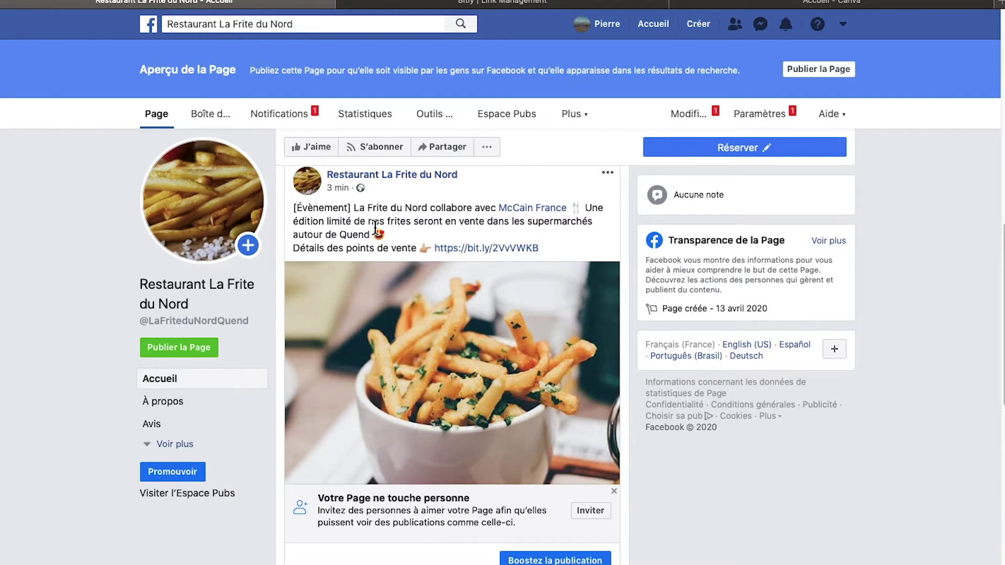
# Step: Review how the restaurant page's posts use bracketed headings such as [Saint-Valentin], hashtags, emojis and short links
pyautogui.moveTo(370, 251); pyautogui.dragTo(310, 249)
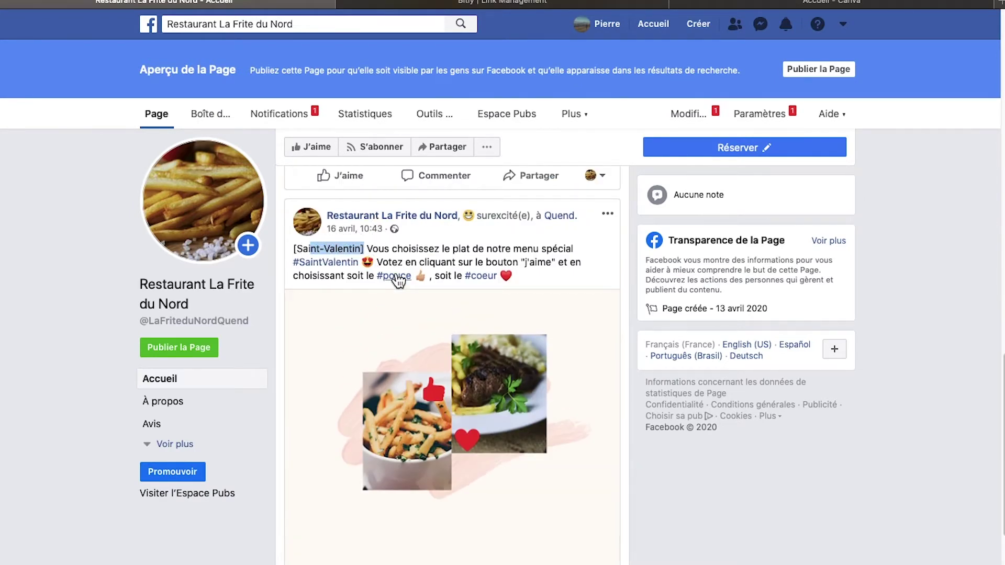
pyautogui.click(551, 244)
pyautogui.scroll(-4, 550, 250)
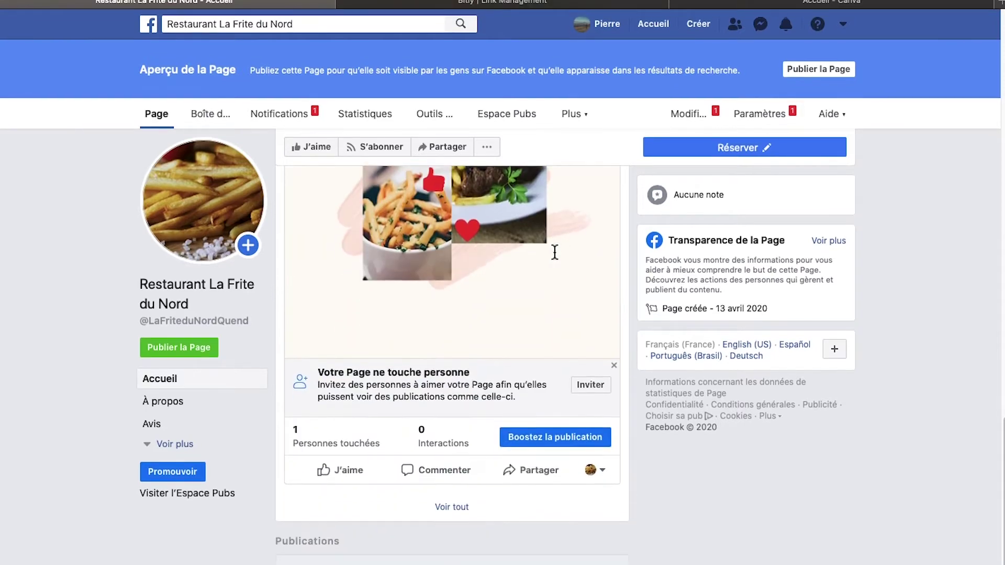
pyautogui.scroll(-7, 555, 252)
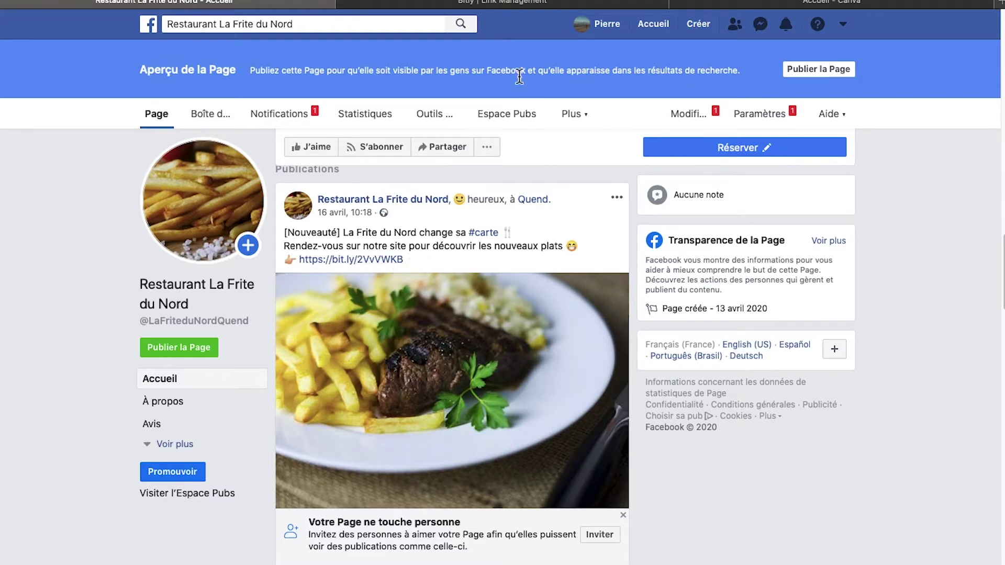
# Step: Switch to Bitly to view its link management page
pyautogui.click(494, 7)
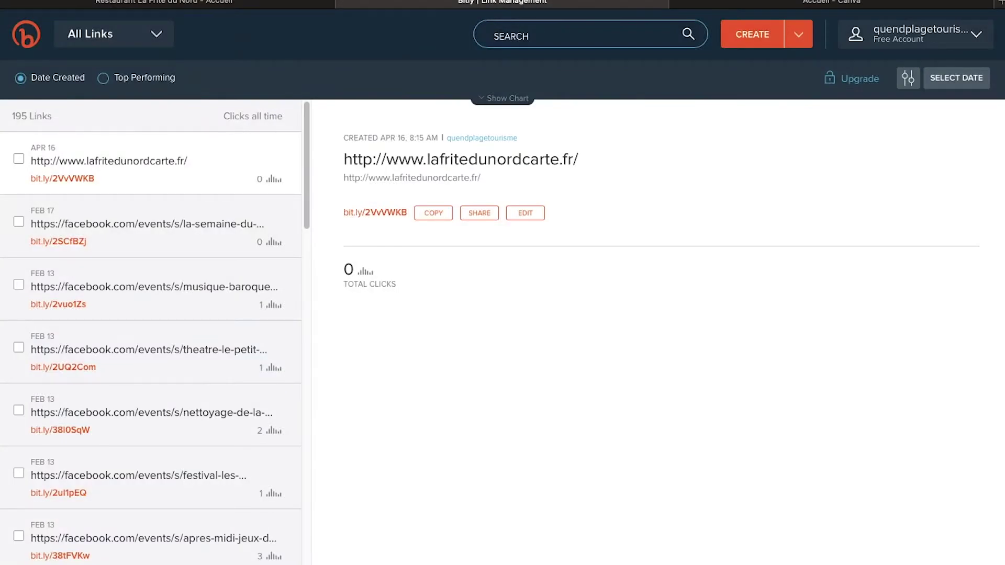
pyautogui.press('super+l')
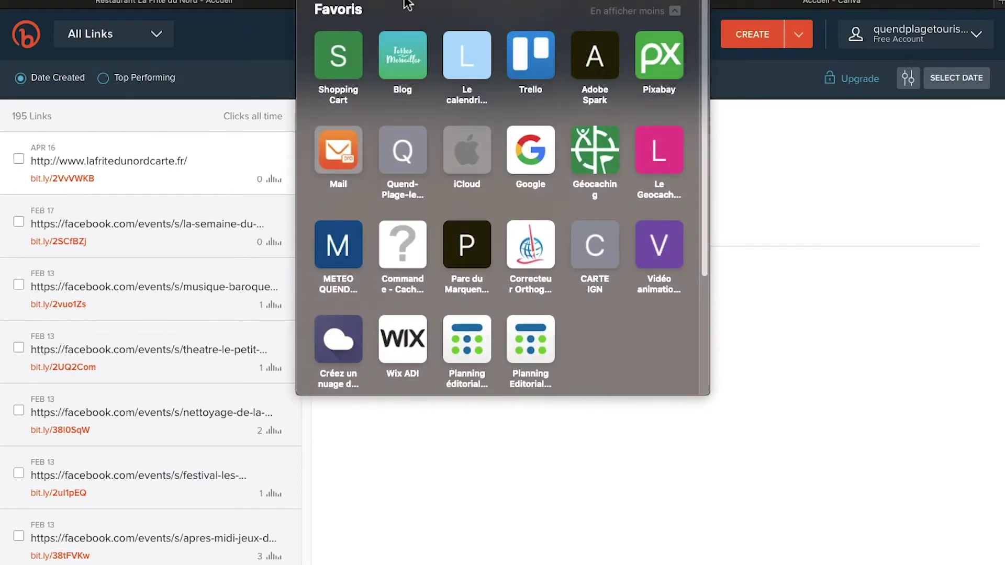
pyautogui.click(808, 115)
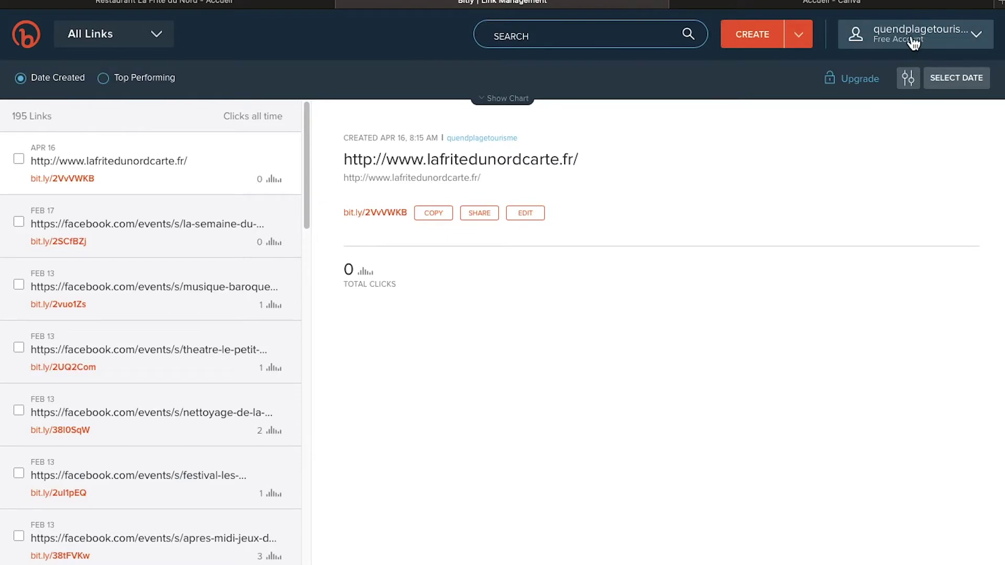
pyautogui.click(291, 4)
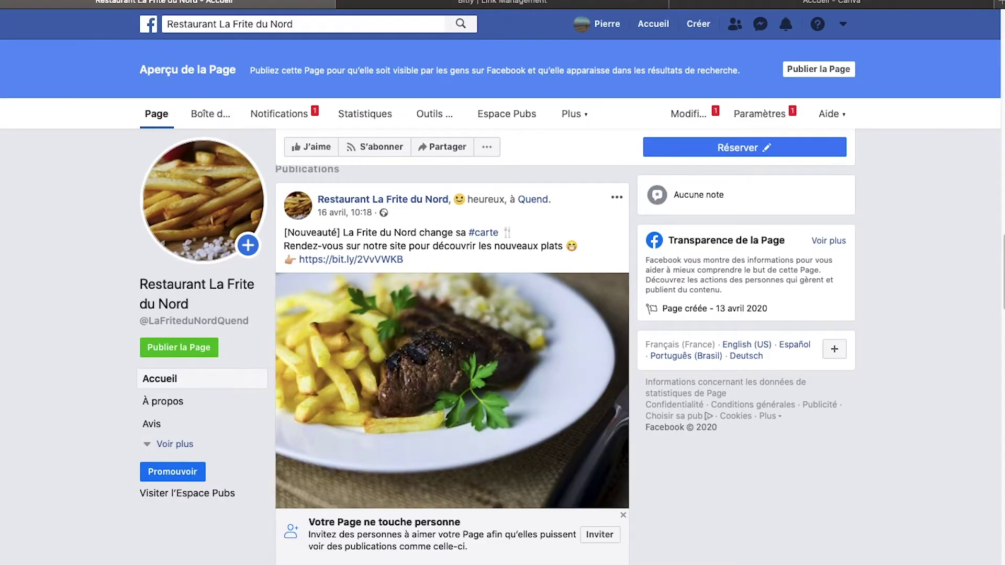
pyautogui.press('super+l')
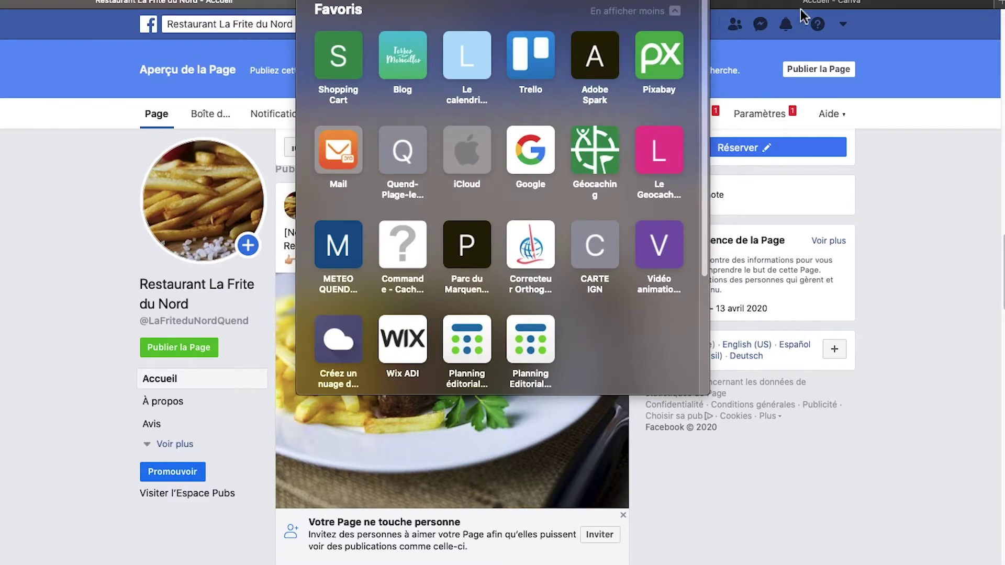
pyautogui.click(634, 4)
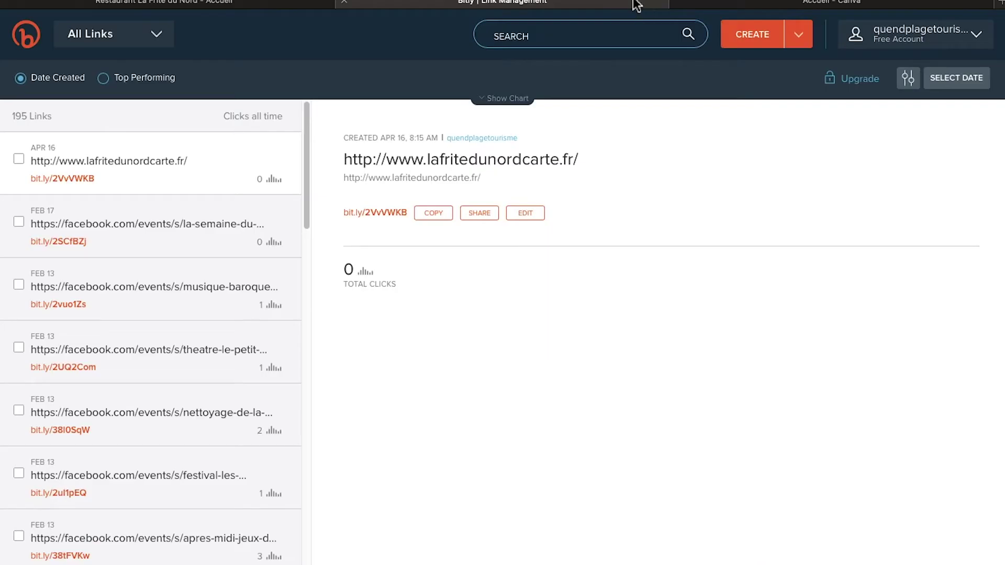
pyautogui.click(749, 38)
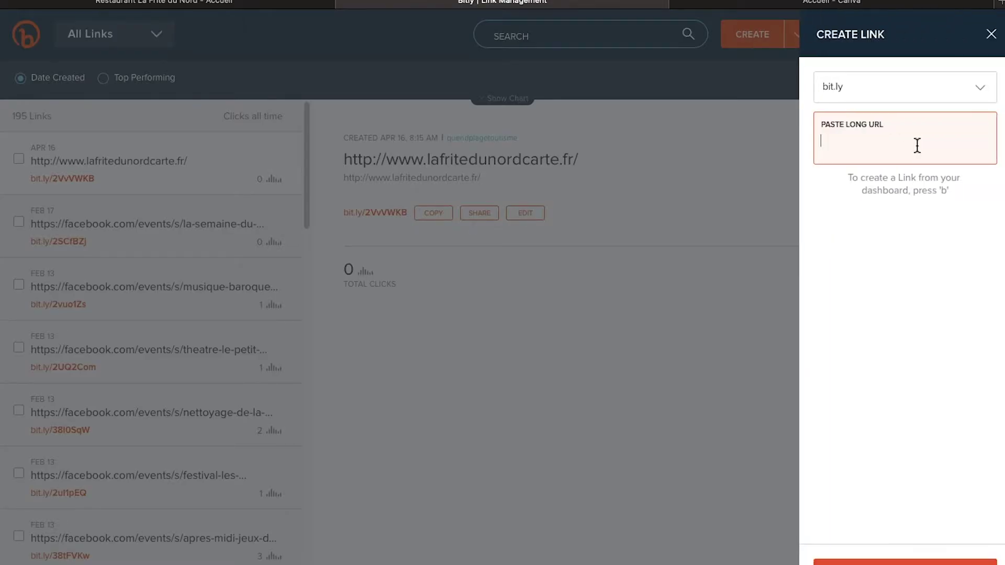
pyautogui.write('https://www.facebook.com/LaFriteduNordQuend/?modal=admin_todo_tour')
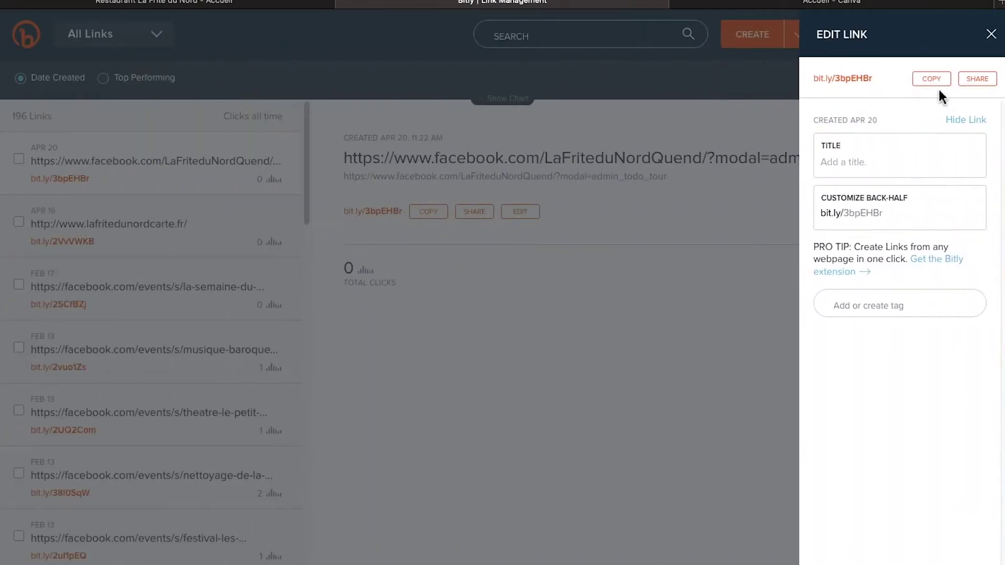
pyautogui.click(934, 82)
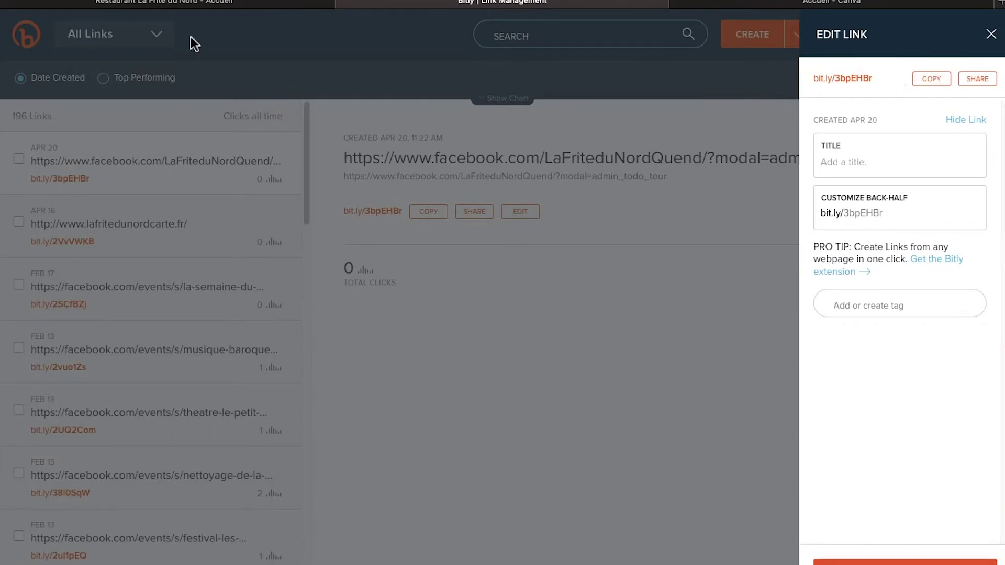
pyautogui.click(219, 3)
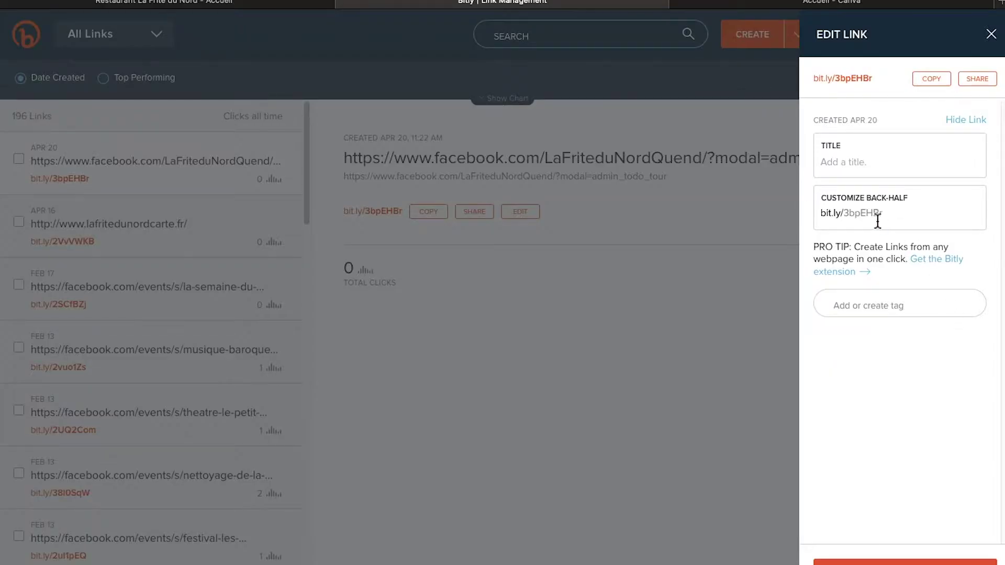
# Step: Customize the new short link's back-half as MenuCarteLaFrite, save it and close the link editor
pyautogui.moveTo(878, 221); pyautogui.dragTo(838, 213)
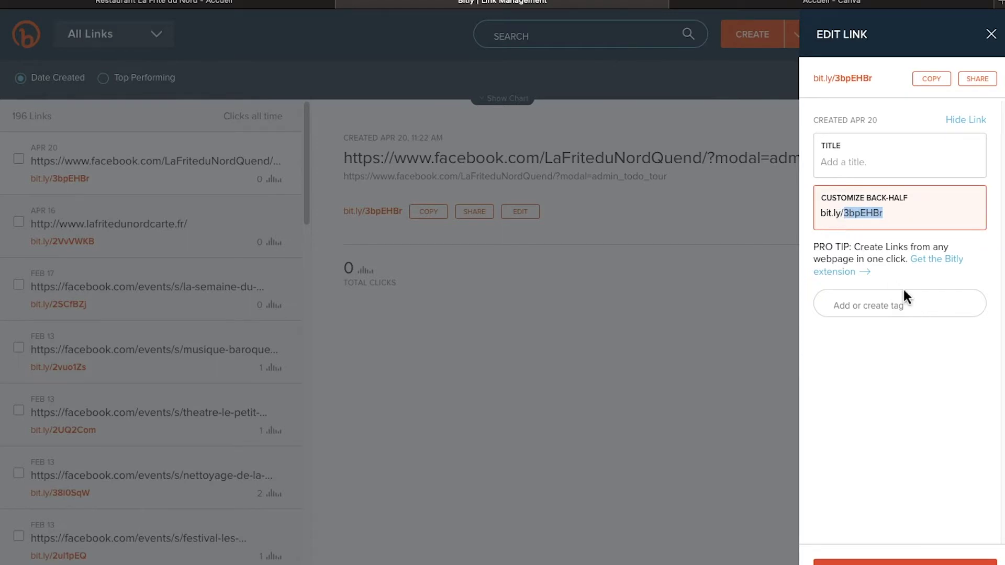
pyautogui.write('MenuCarteLaFrite')
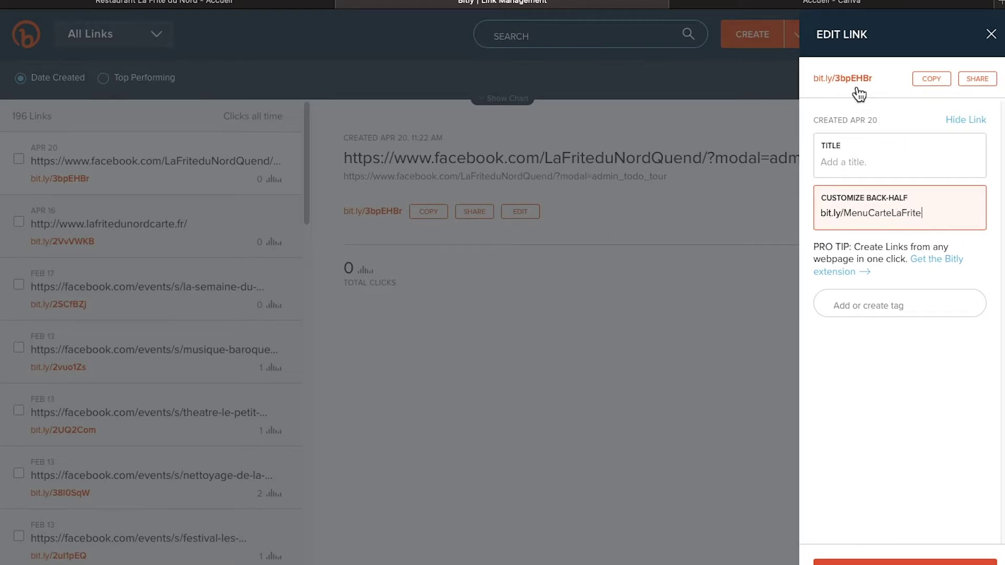
pyautogui.click(922, 560)
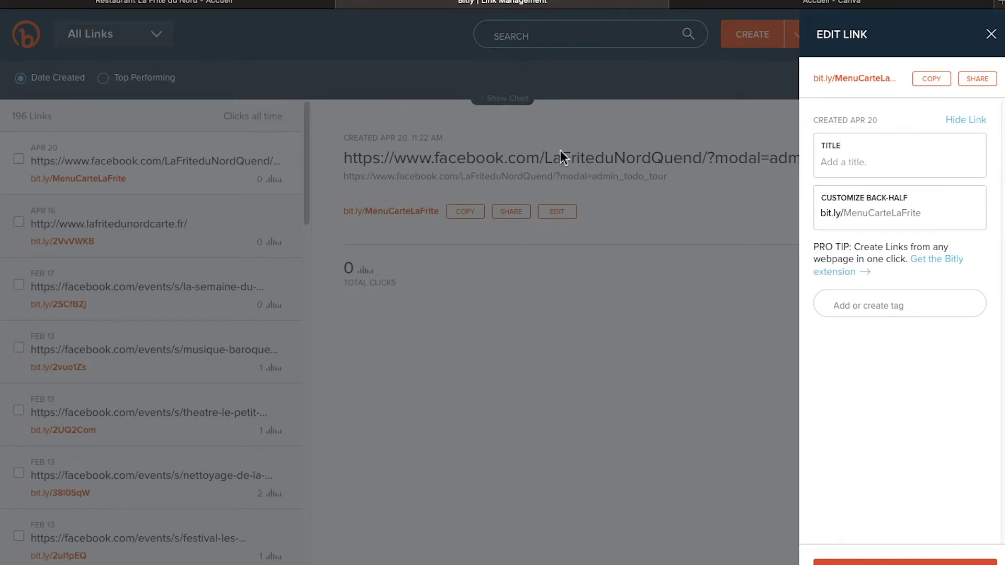
pyautogui.click(557, 250)
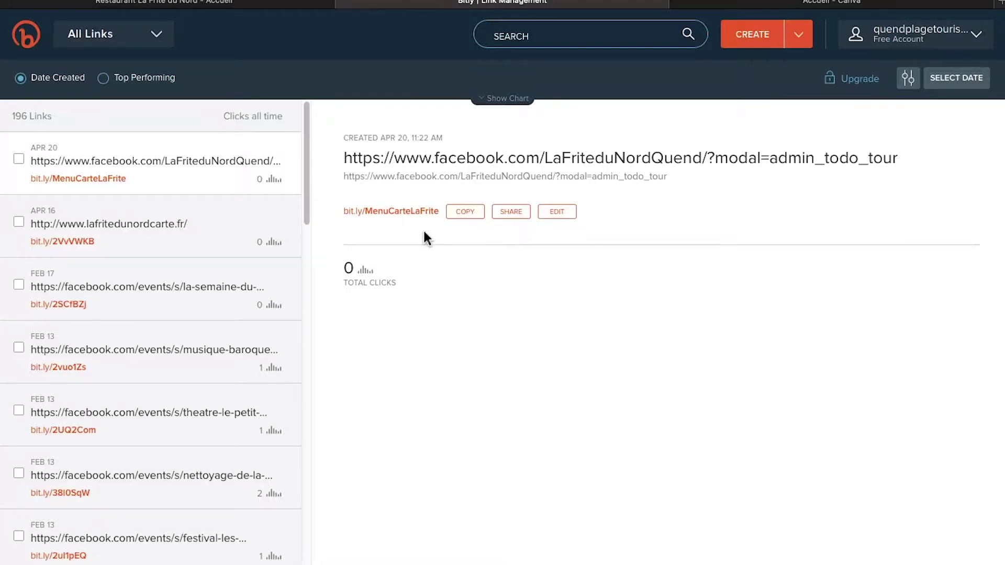
# Step: Examine the click statistics and referrers of the bit.ly/3bivcV8 link to the TerresEtMerveillesBaieDeSomme events page
pyautogui.scroll(-3, 212, 390)
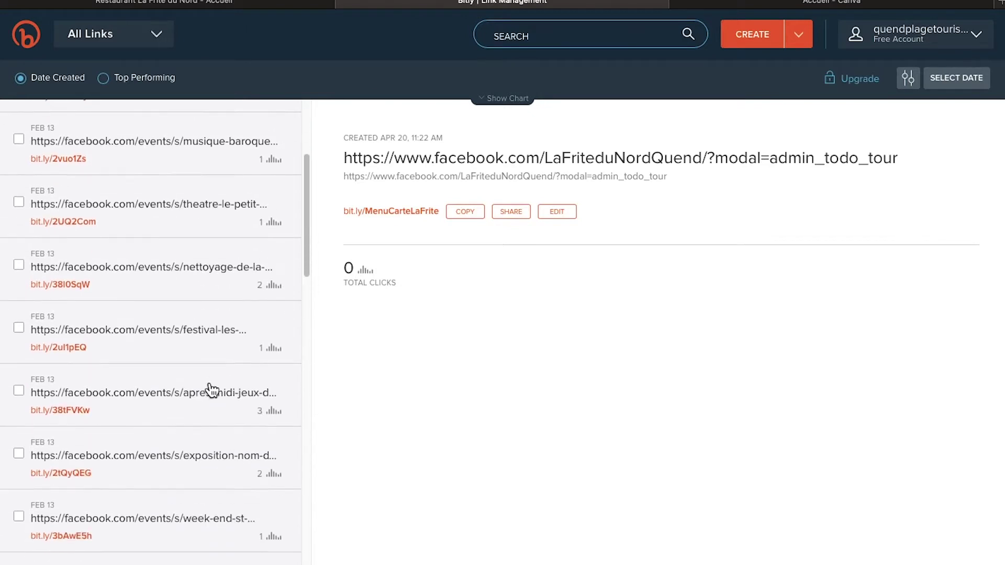
pyautogui.scroll(-6, 212, 390)
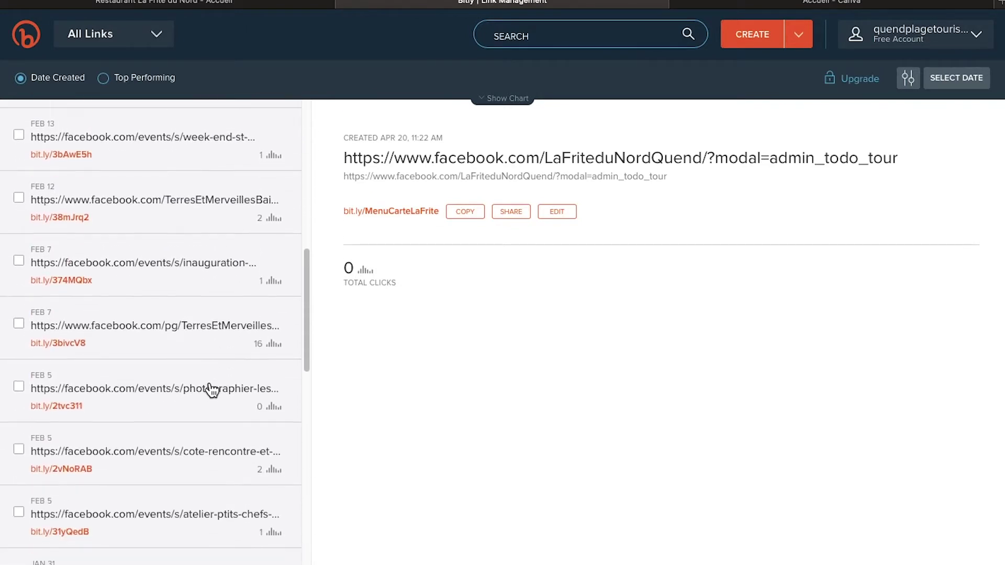
pyautogui.click(197, 344)
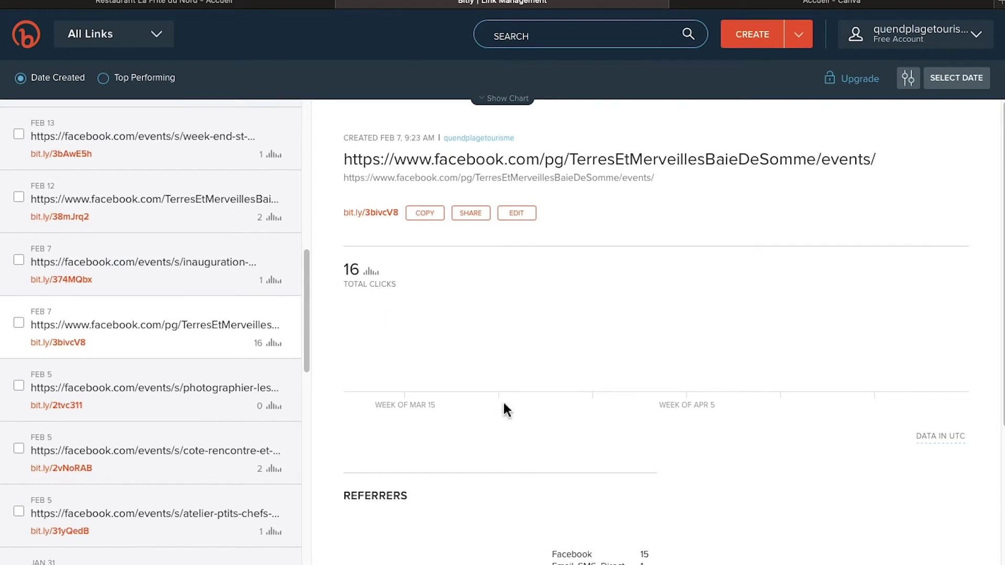
pyautogui.scroll(-4, 506, 409)
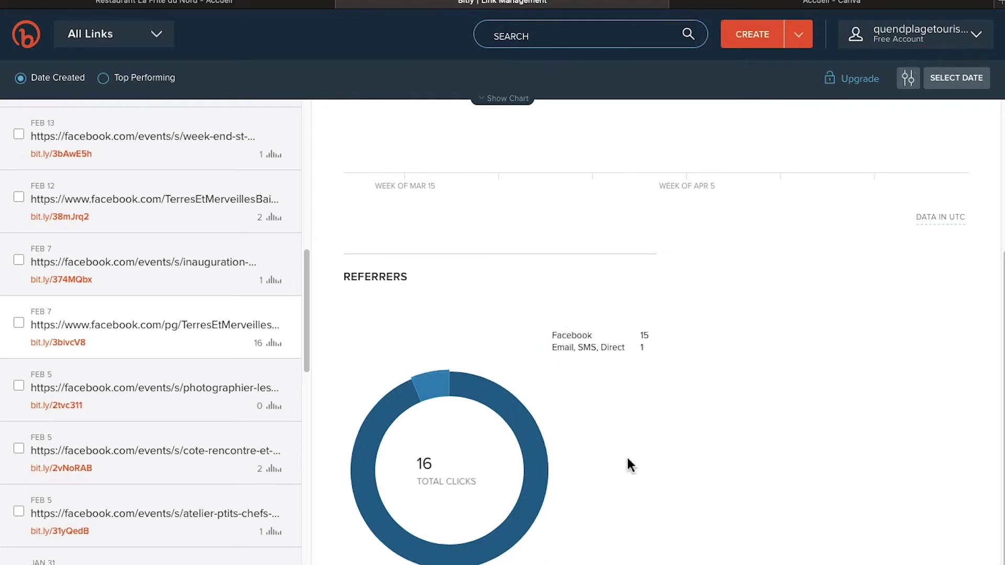
pyautogui.scroll(3, 627, 461)
pyautogui.scroll(1, 631, 459)
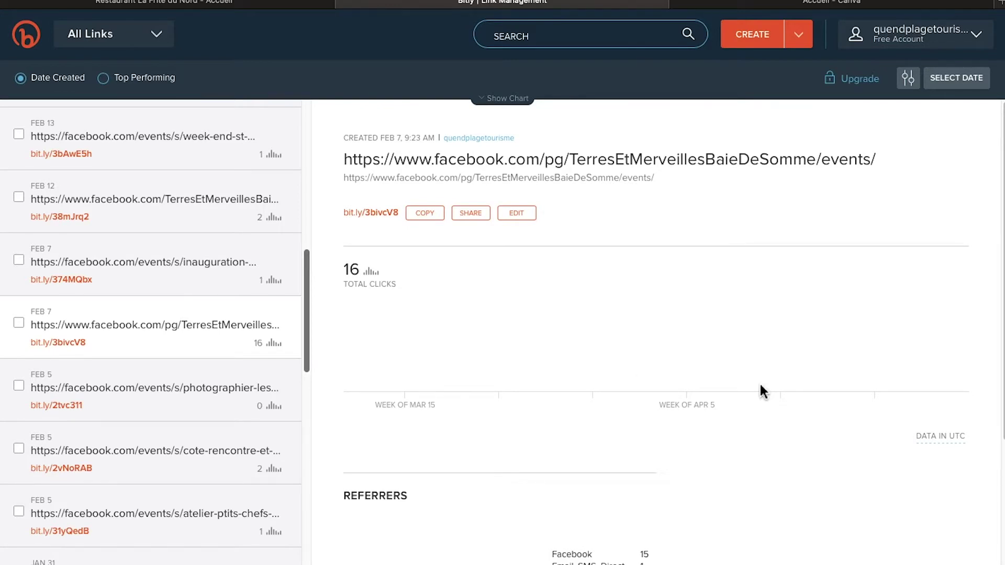
# Step: Return to the restaurant's Facebook page and review the McCain France tag and the hashtags in its posts
pyautogui.hotkey('ctrl', 'shift', 'Tab')
pyautogui.scroll(-10, 582, 259)
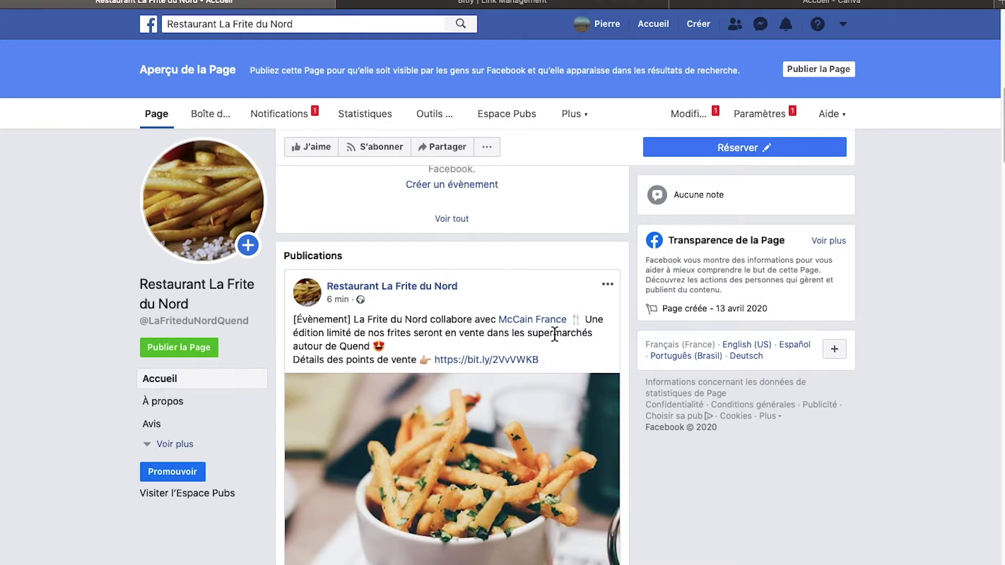
pyautogui.moveTo(547, 329)
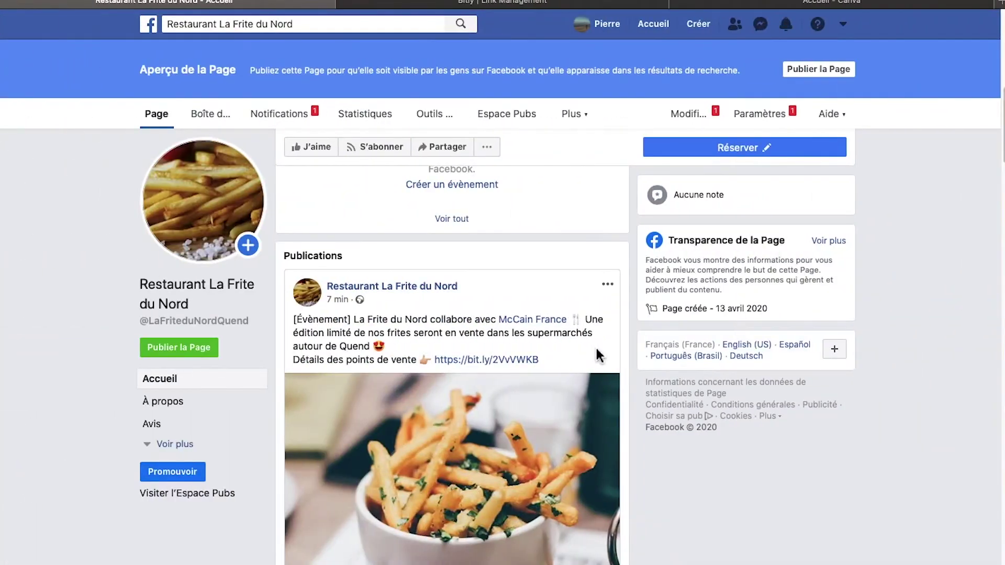
pyautogui.scroll(-10, 599, 355)
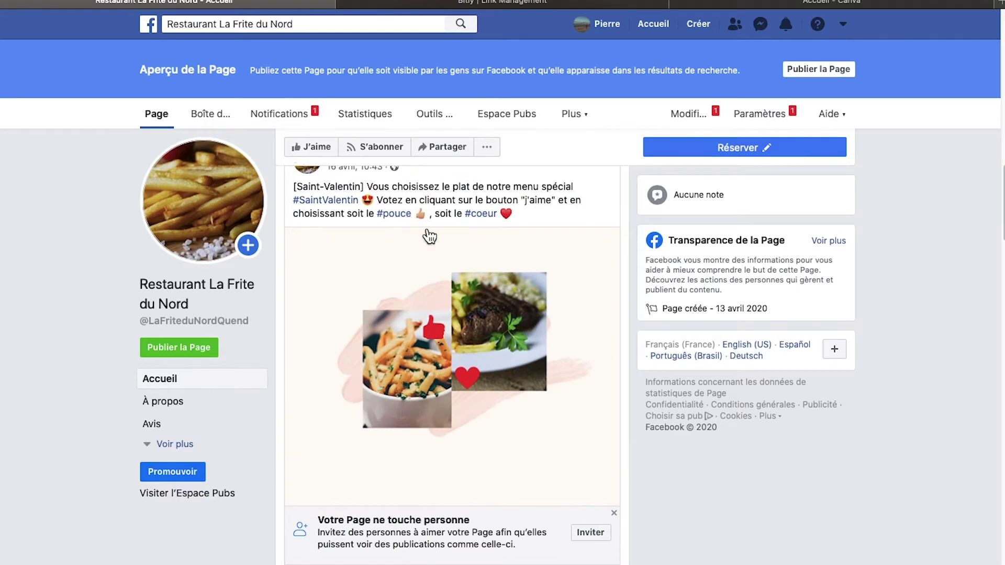
# Step: Enter the hashtag #saint in Facebook's search field
pyautogui.scroll(2, 429, 236)
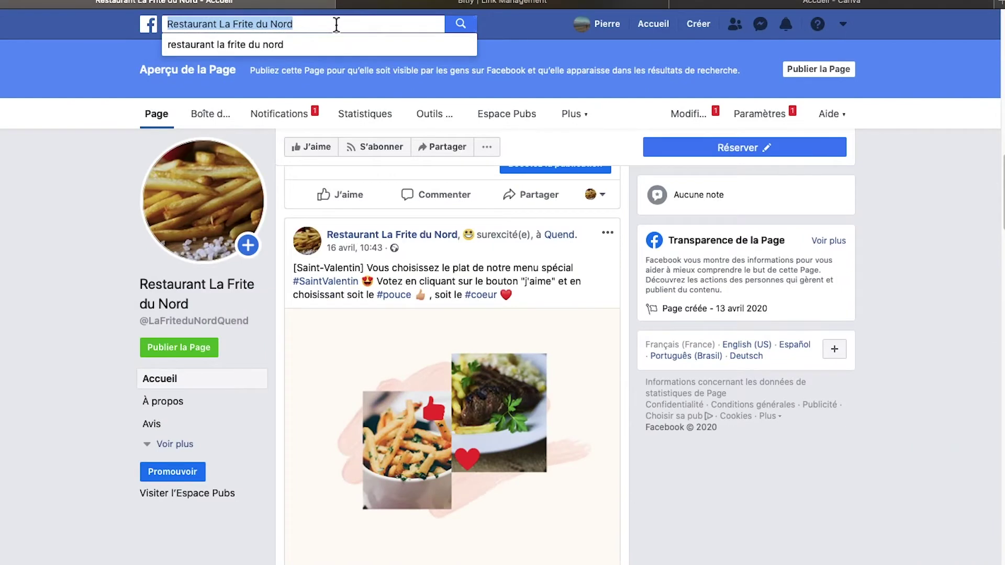
pyautogui.write('#saint')
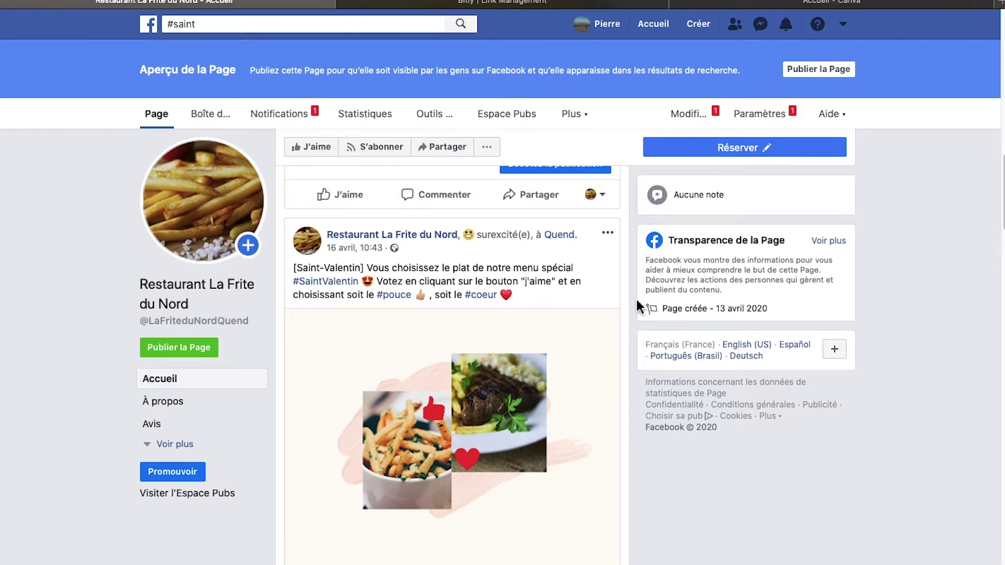
# Step: Start a new post on the restaurant page and bring up its additional post options
pyautogui.scroll(-10, 622, 364)
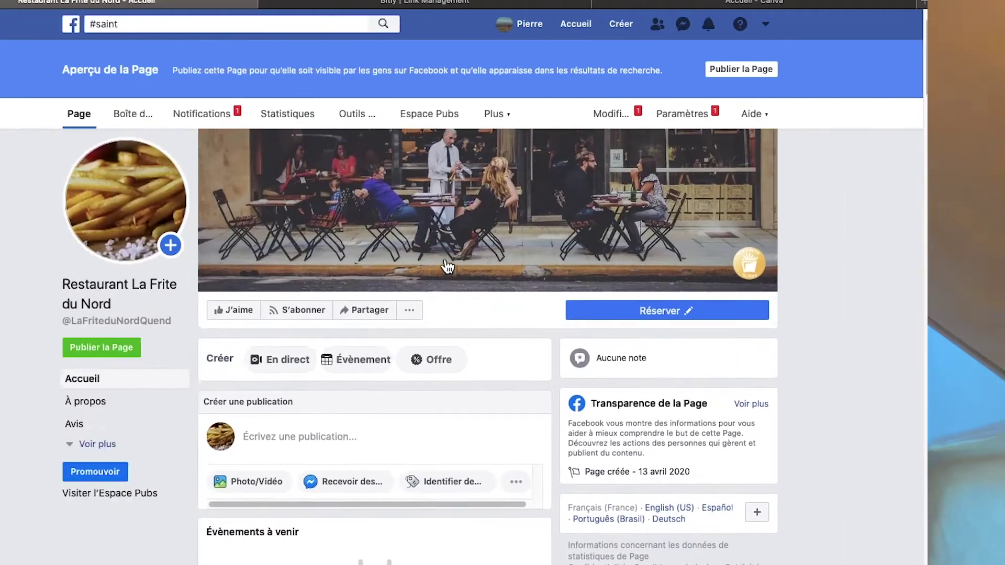
pyautogui.scroll(-2, 471, 267)
pyautogui.click(498, 348)
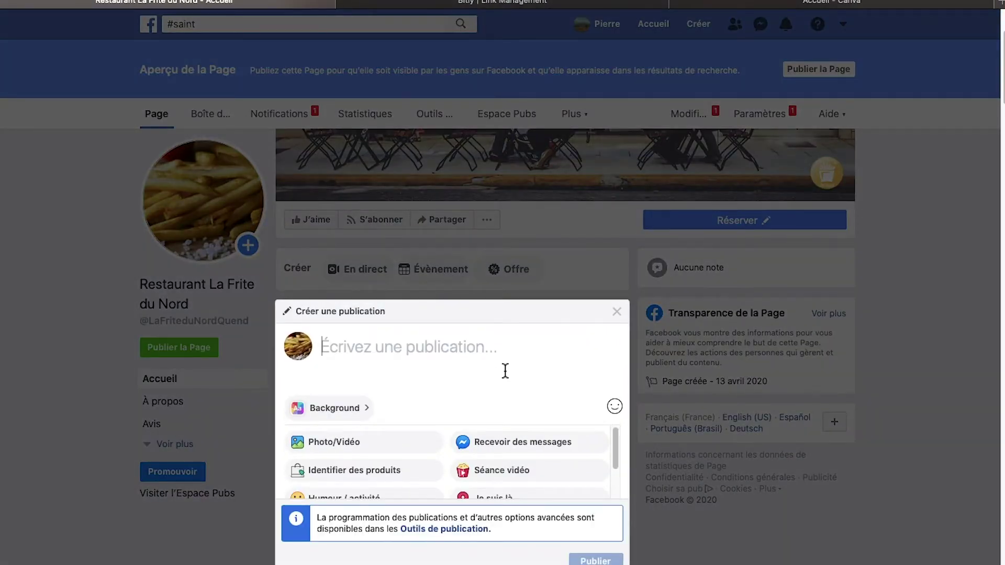
pyautogui.scroll(-2, 505, 371)
pyautogui.moveTo(619, 399); pyautogui.dragTo(617, 416)
# Step: Try tagging the town of Quend as the new post's location
pyautogui.click(569, 436)
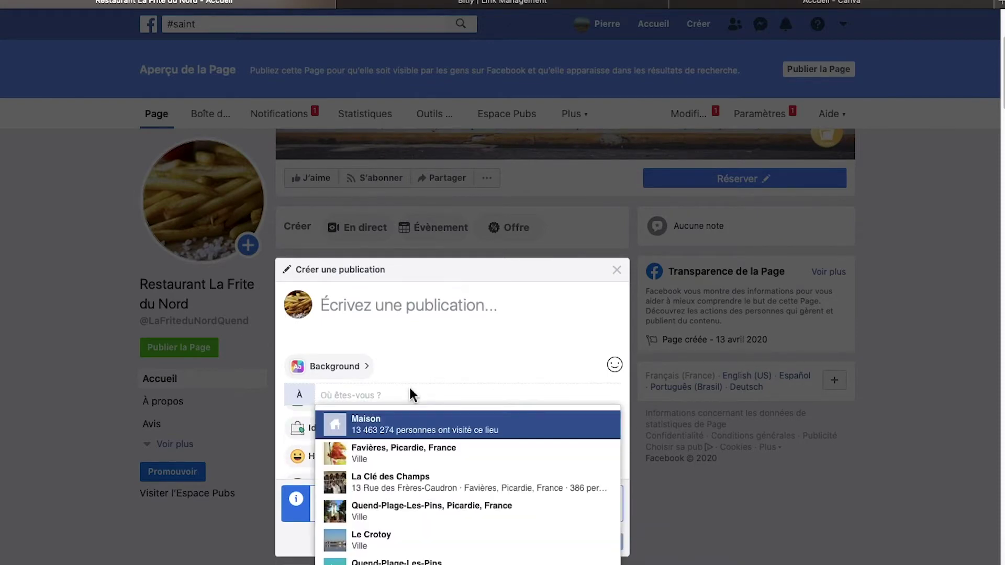
pyautogui.write('quend')
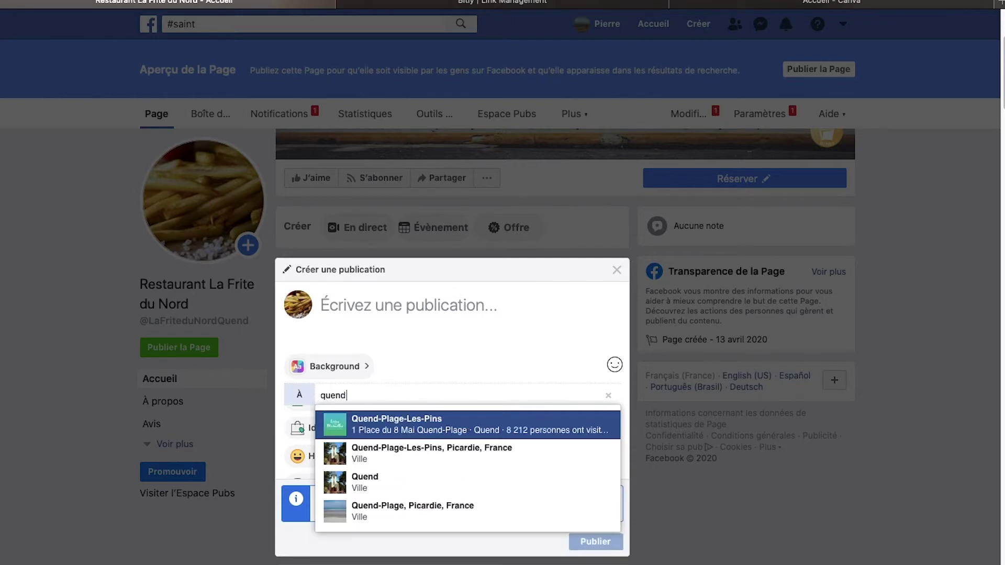
pyautogui.click(382, 482)
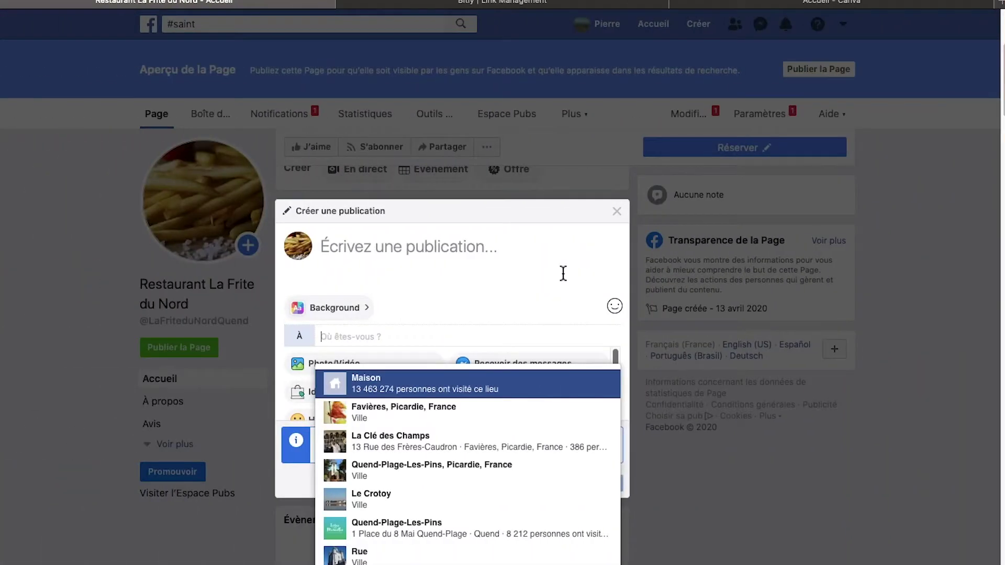
pyautogui.click(485, 314)
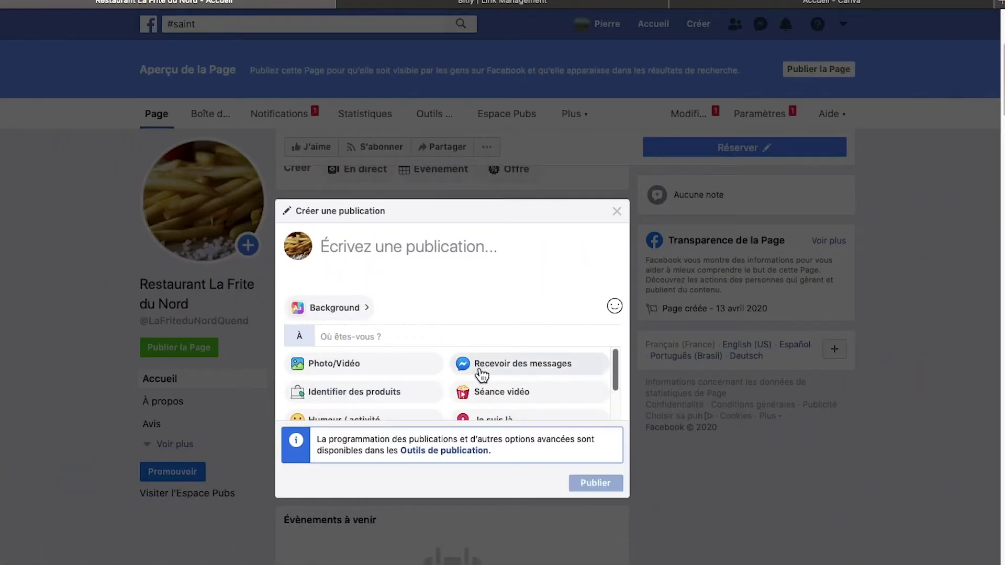
# Step: Look through the feelings offered by the new post's Humeur / activité option, such as heureuse, très bien and surexcitée
pyautogui.scroll(-2, 405, 395)
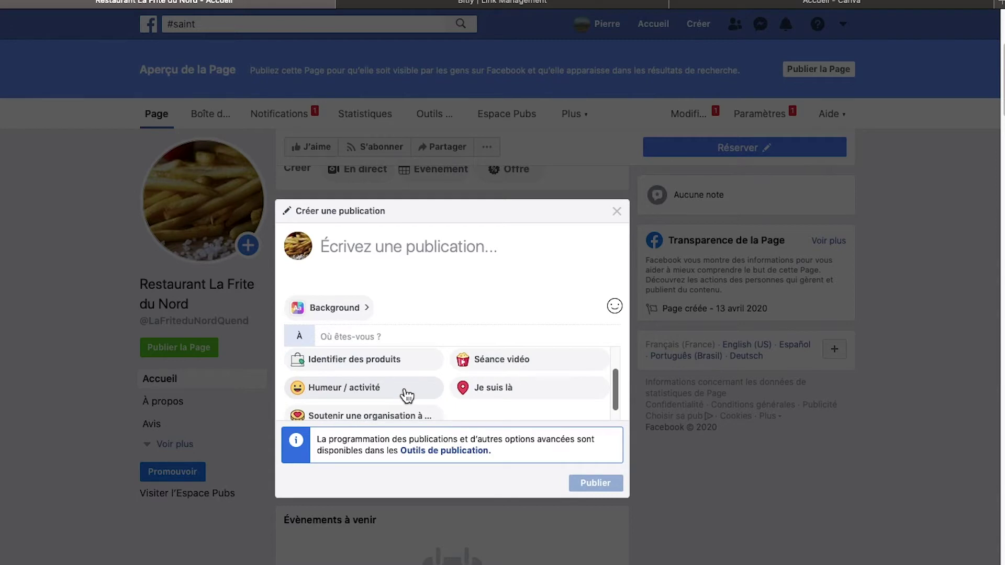
pyautogui.click(358, 396)
pyautogui.click(407, 371)
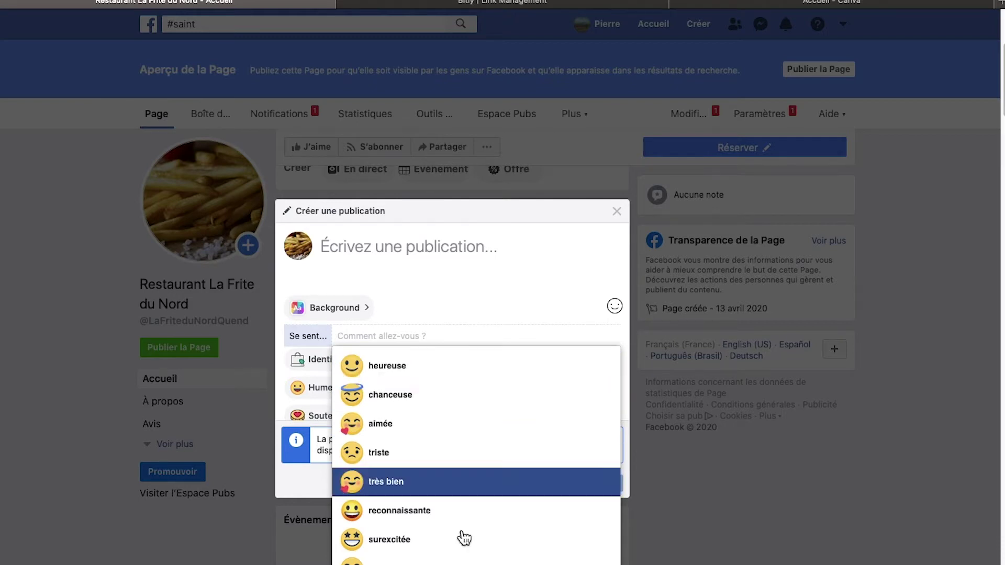
pyautogui.scroll(-3, 449, 550)
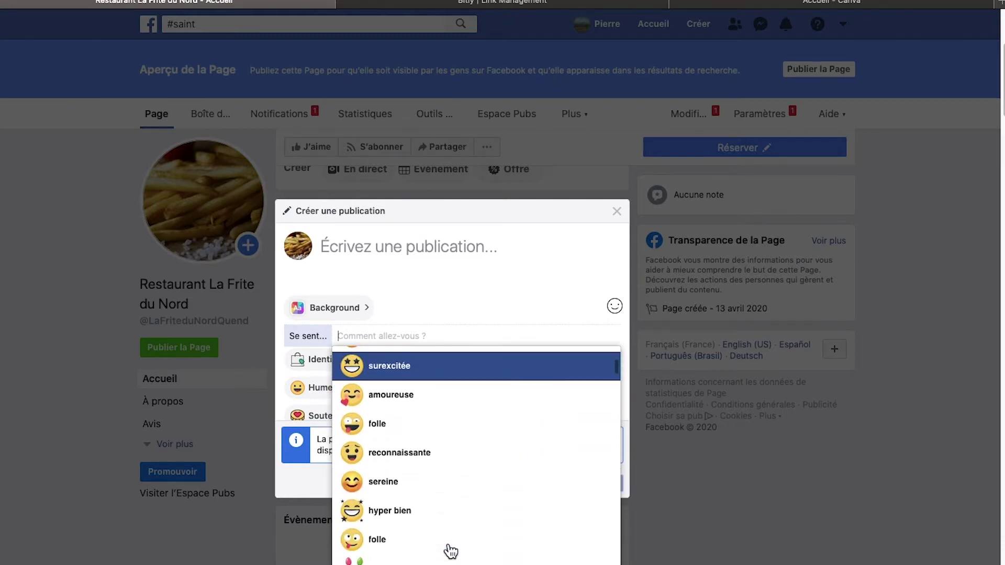
pyautogui.click(449, 272)
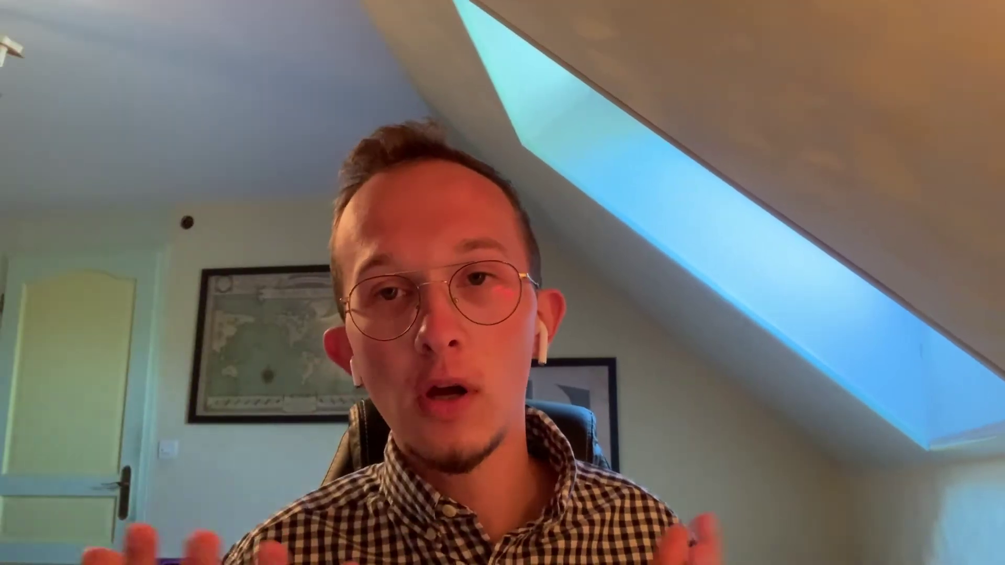
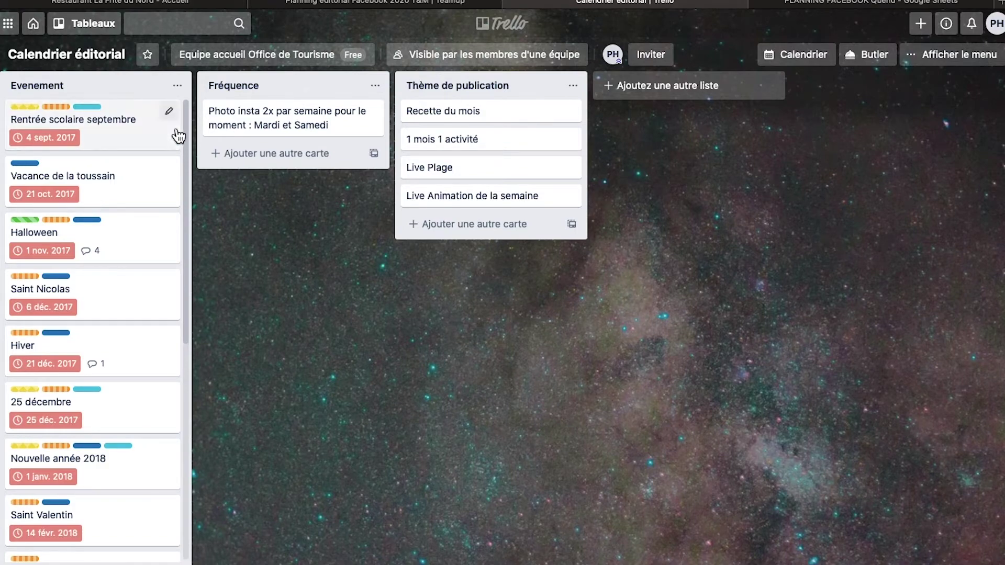
# Step: Review the details of the Rentrée scolaire septembre and Vacance de la toussain cards in Trello's editorial calendar
pyautogui.click(128, 130)
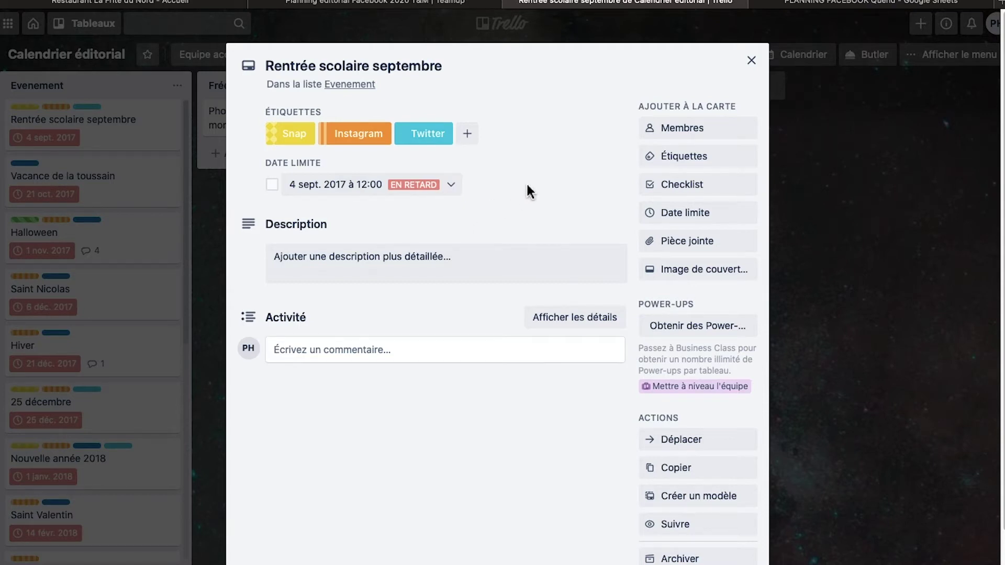
pyautogui.click(751, 61)
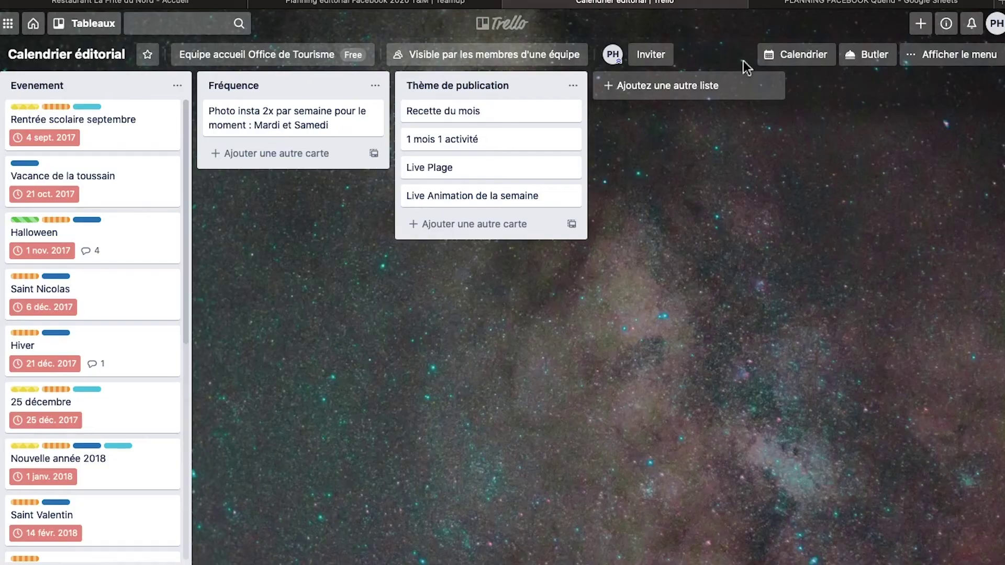
pyautogui.click(111, 188)
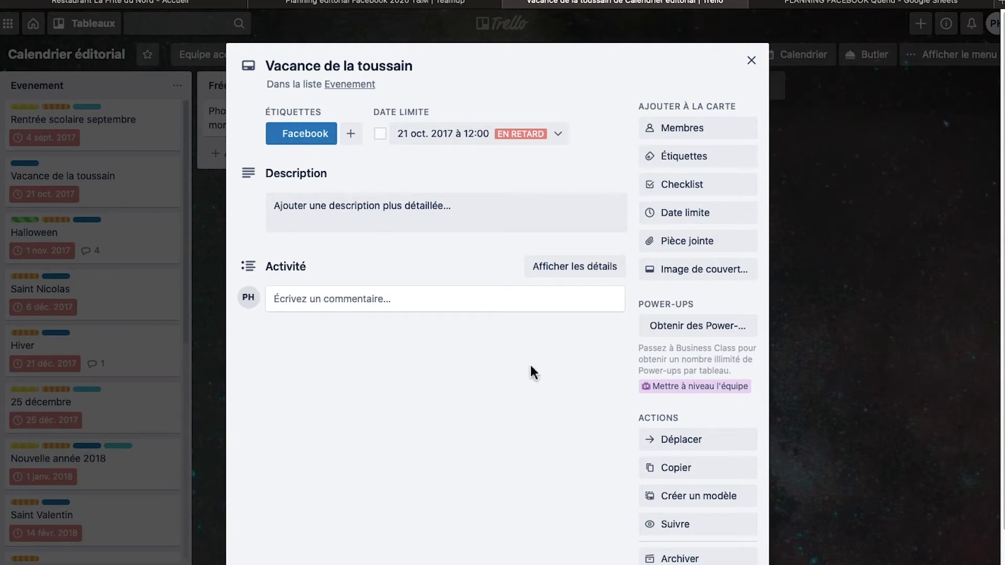
pyautogui.click(756, 62)
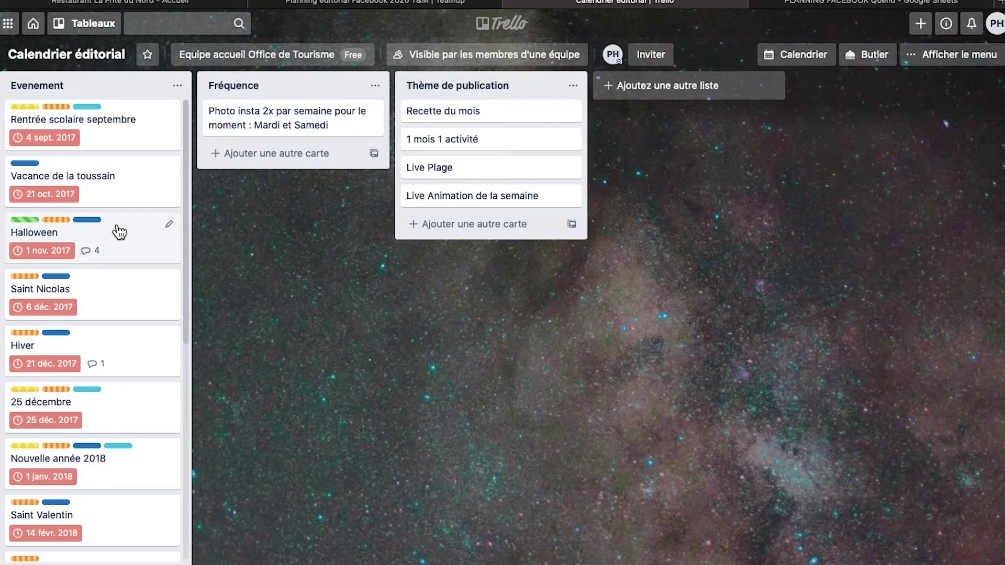
# Step: Examine the Halloween card's labels and the post ideas in its comments, and close the card
pyautogui.click(123, 235)
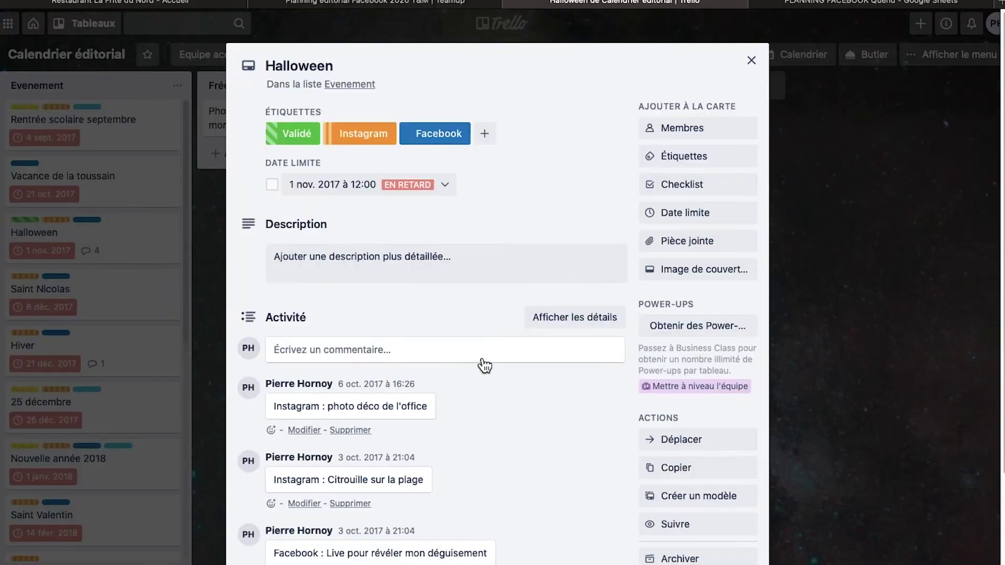
pyautogui.scroll(-1, 484, 365)
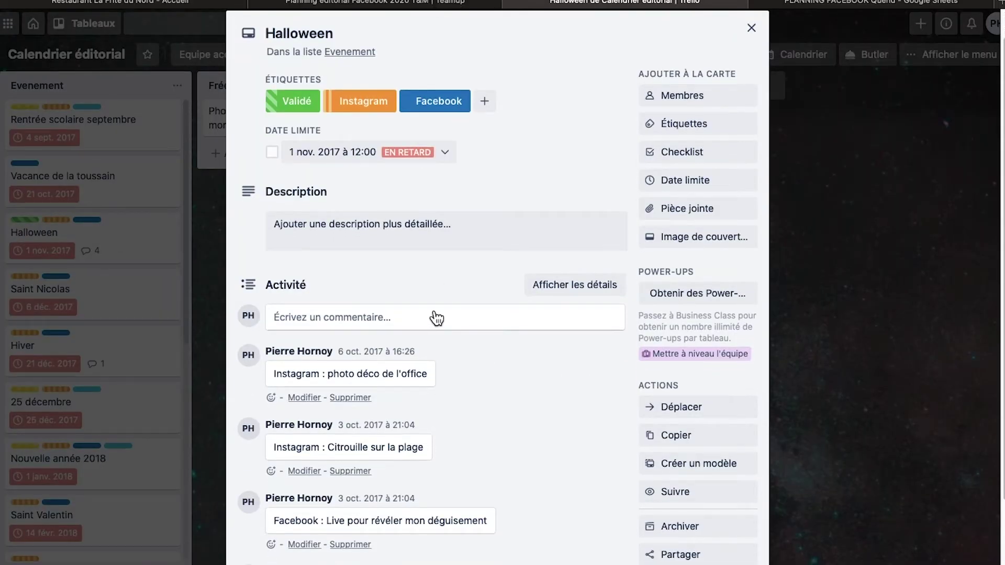
pyautogui.scroll(-2, 491, 425)
pyautogui.scroll(-1, 488, 409)
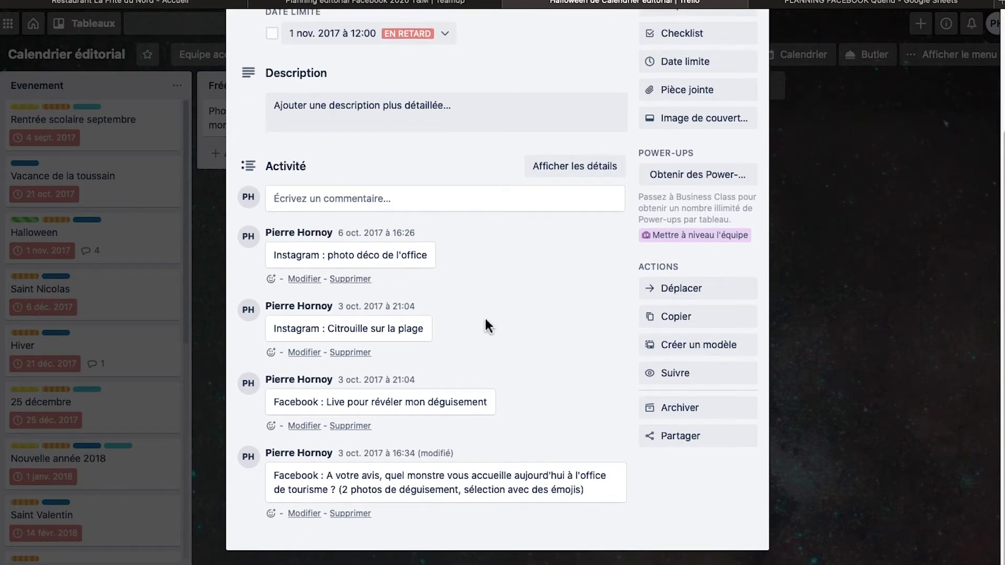
pyautogui.scroll(-1, 485, 319)
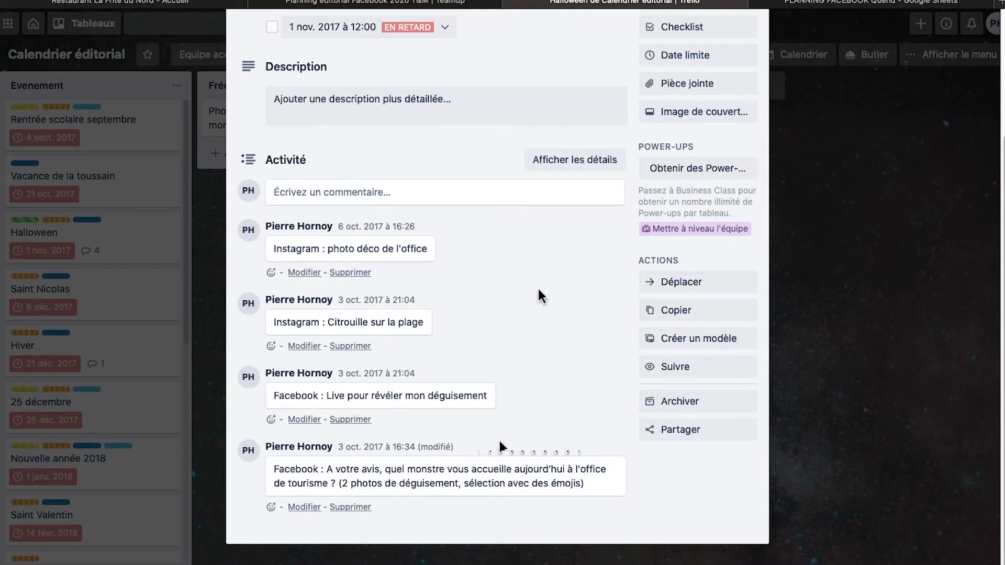
pyautogui.scroll(3, 538, 287)
pyautogui.click(752, 59)
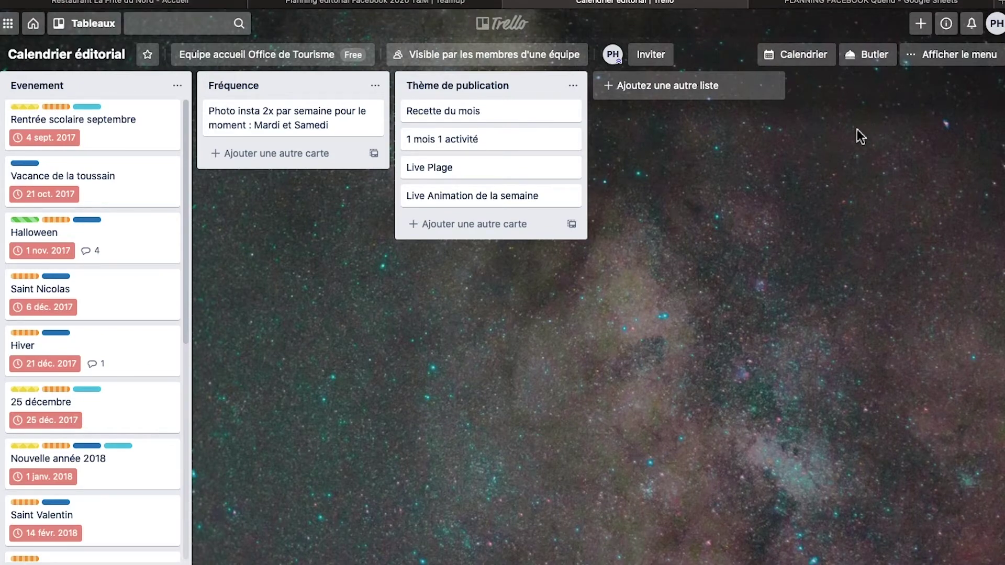
# Step: Switch to the PLANNING FACEBOOK Quend spreadsheet, look over the September 2019 schedule and select the Grande marée entry
pyautogui.click(879, 4)
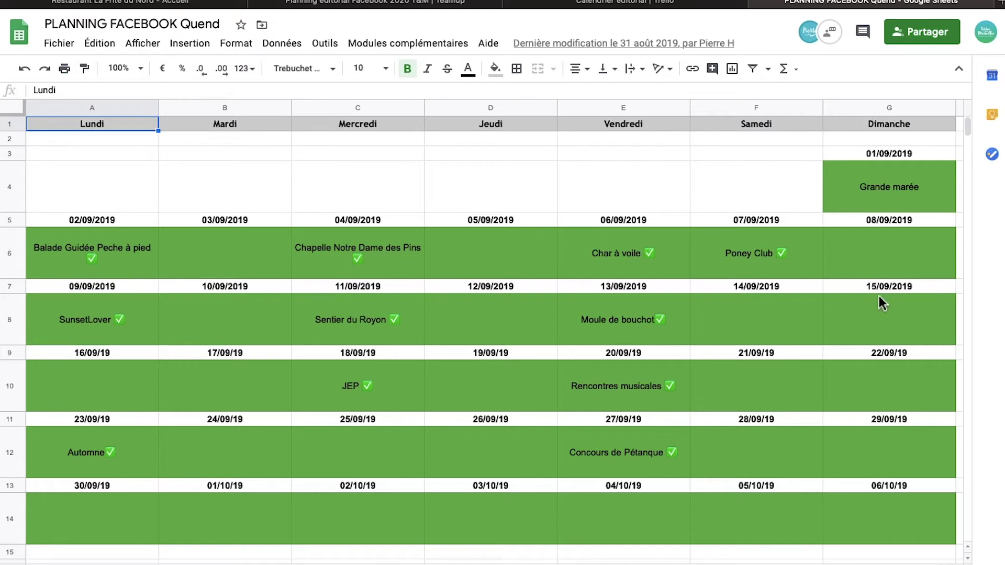
pyautogui.hscroll(2, 370, 415)
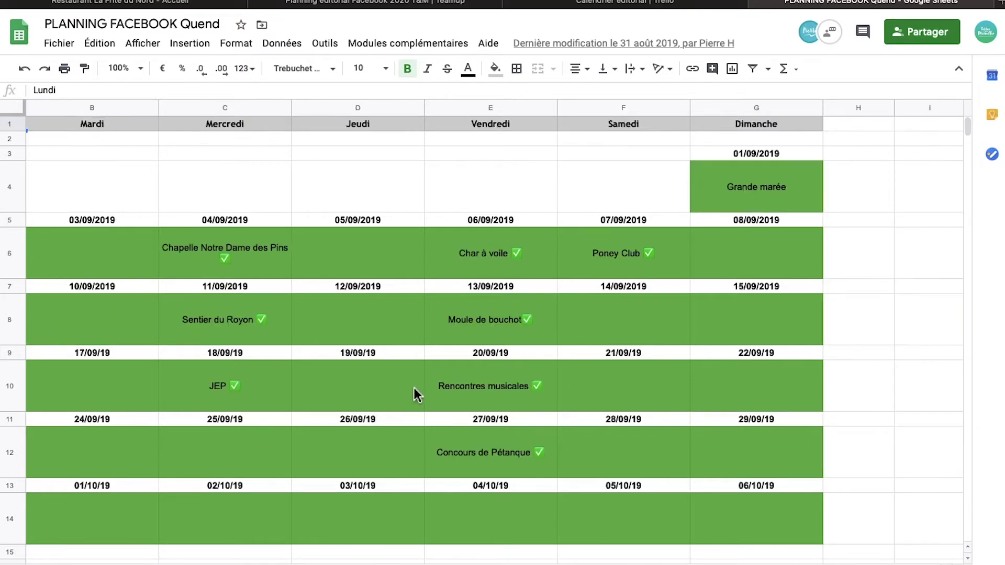
pyautogui.hscroll(-2, 415, 392)
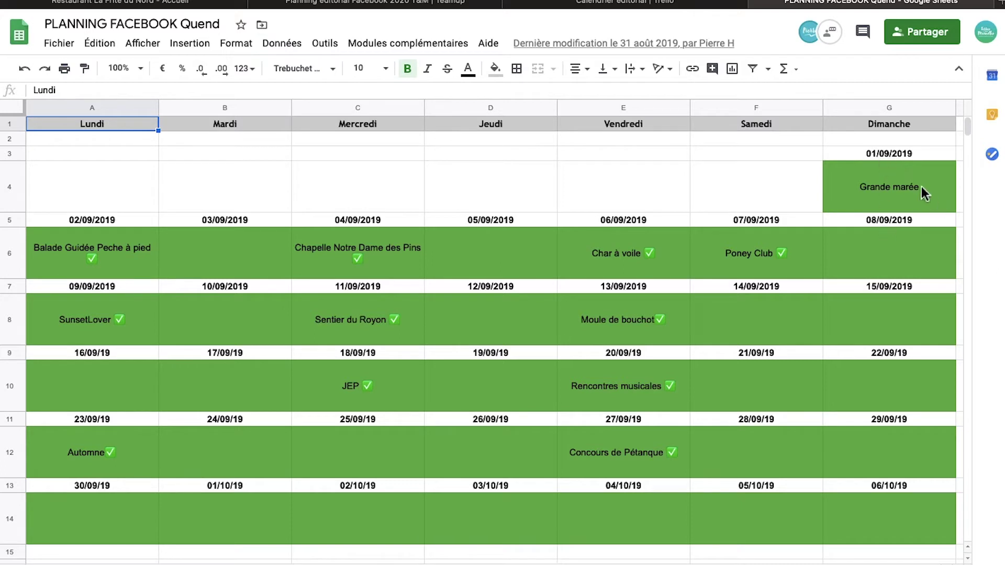
pyautogui.click(909, 178)
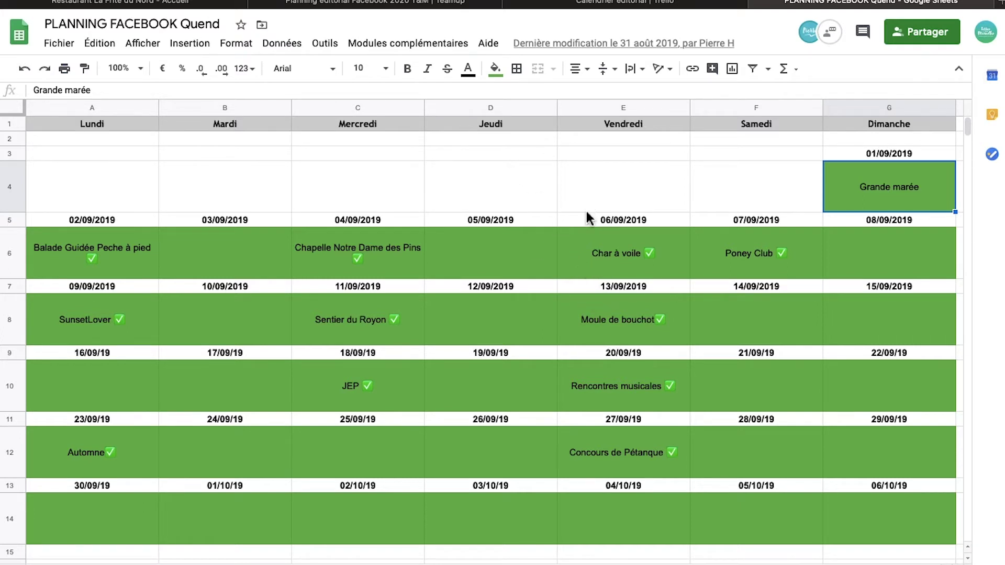
# Step: Switch to the Teamup planning, assign the 28 February event Journée Mondiale sans Facebook to the Prêt calendar and save it
pyautogui.click(437, 4)
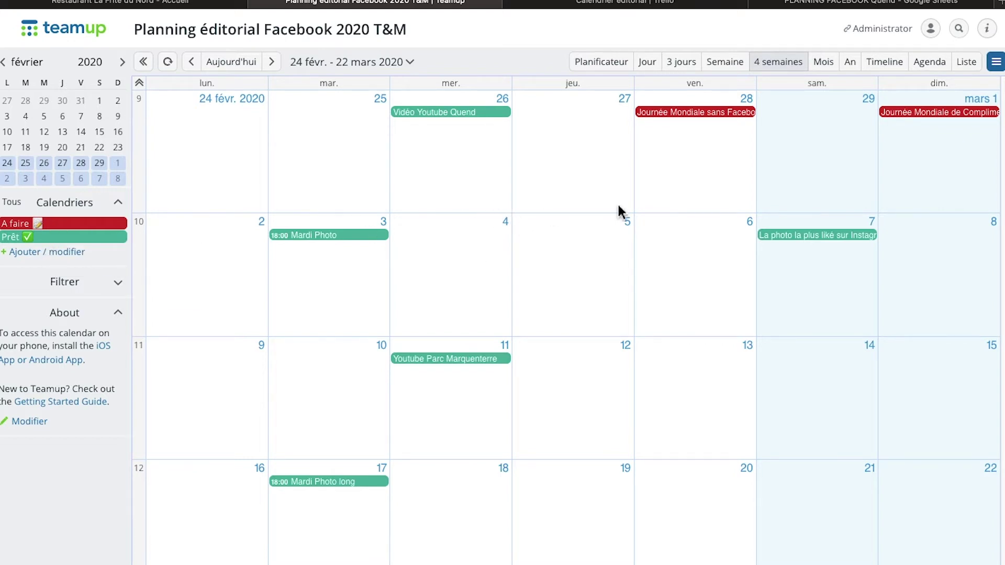
pyautogui.click(706, 116)
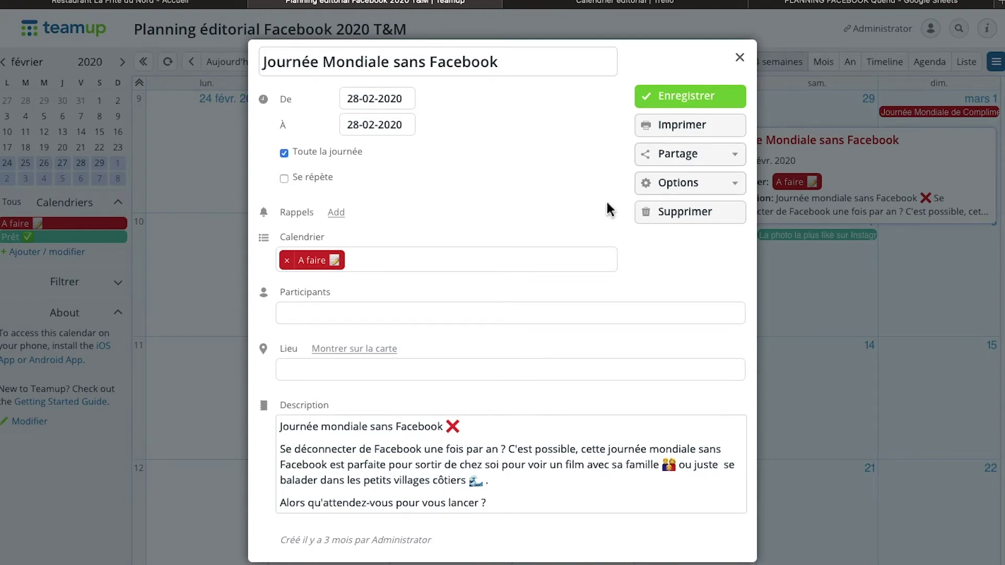
pyautogui.click(287, 260)
pyautogui.rightClick(294, 266)
pyautogui.click(287, 260)
pyautogui.rightClick(298, 269)
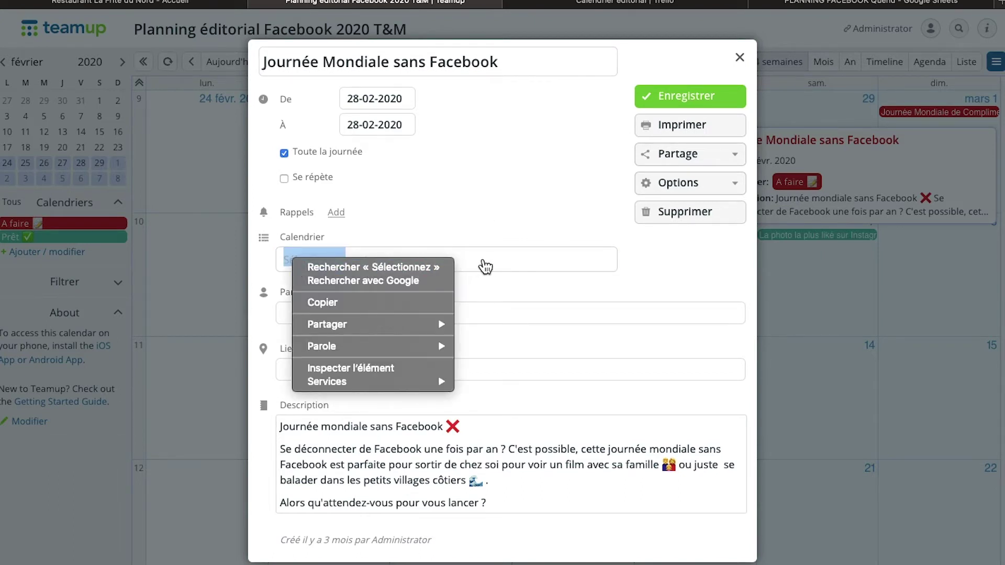
pyautogui.click(484, 266)
pyautogui.click(471, 259)
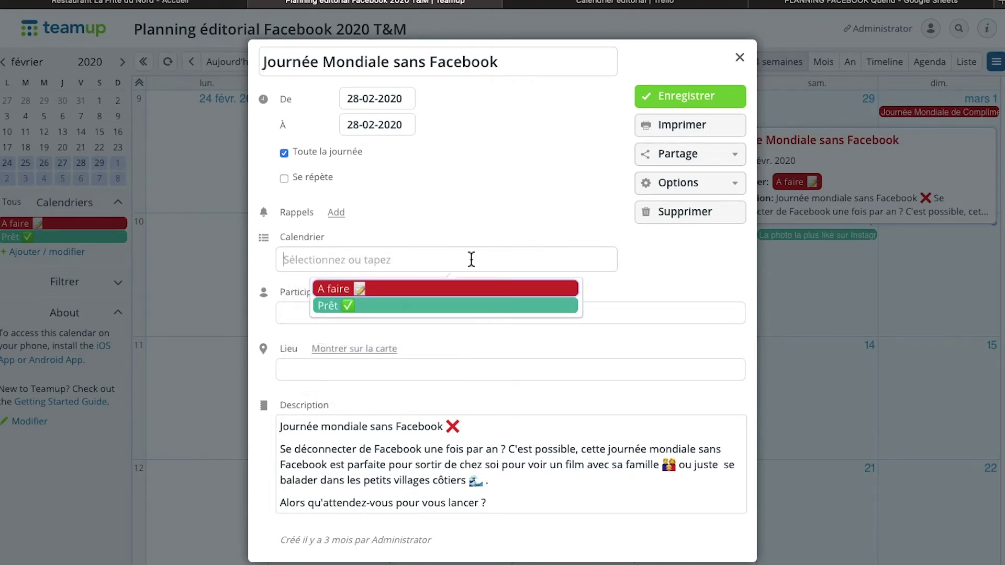
pyautogui.click(360, 307)
pyautogui.click(717, 96)
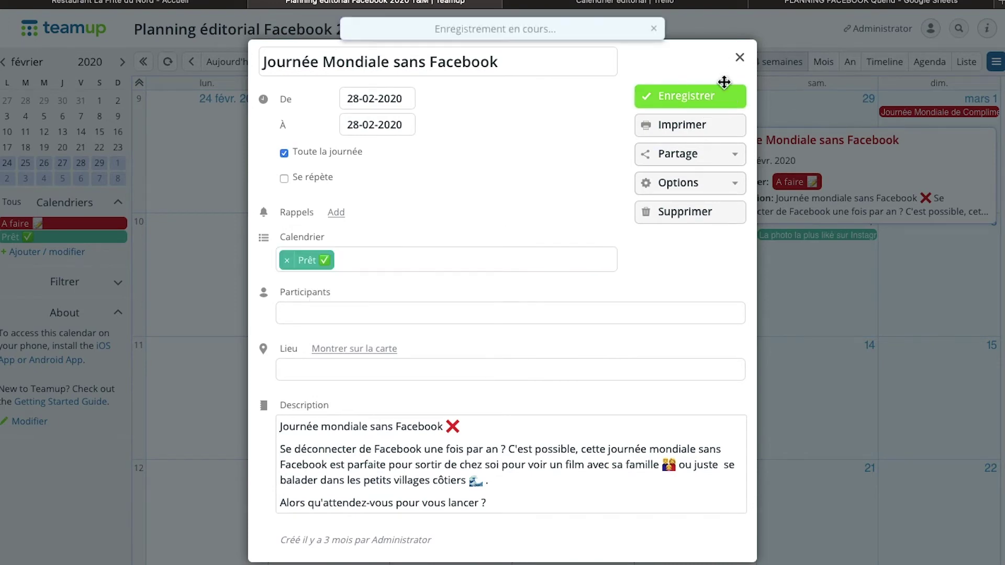
pyautogui.click(856, 388)
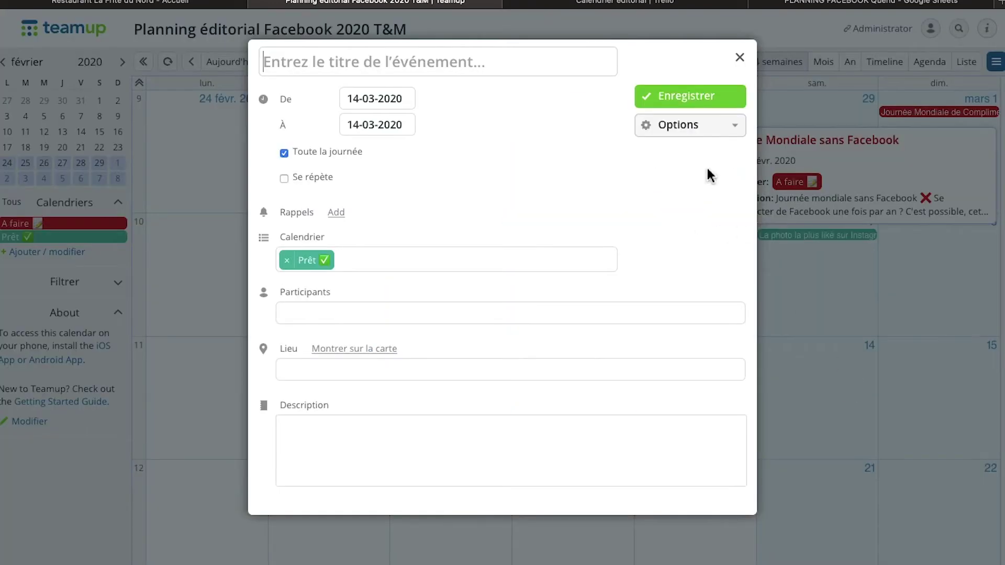
pyautogui.click(739, 57)
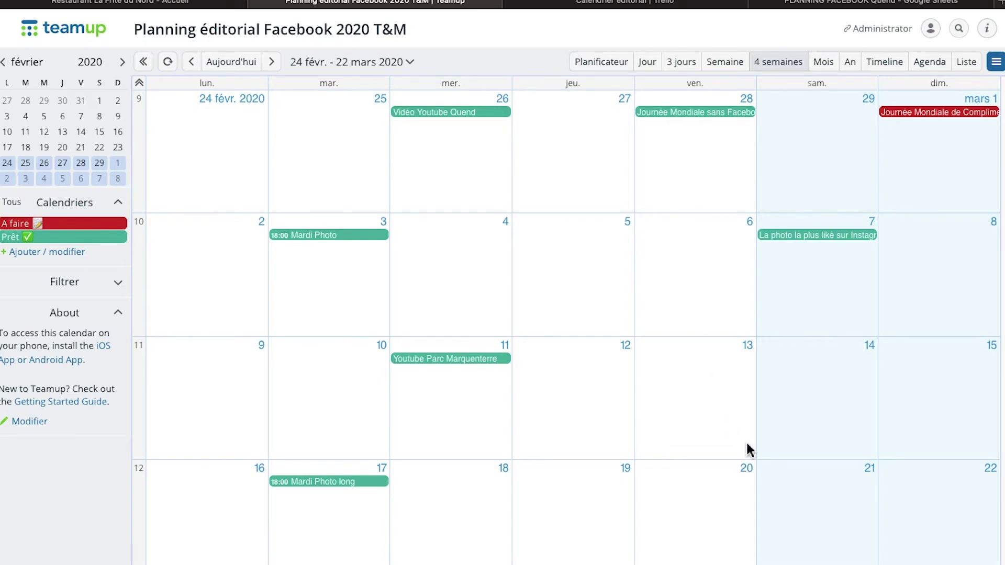
# Step: Return to Facebook and open the Quend-Plage-Les-Pins page from the home feed's shortcuts
pyautogui.click(178, 4)
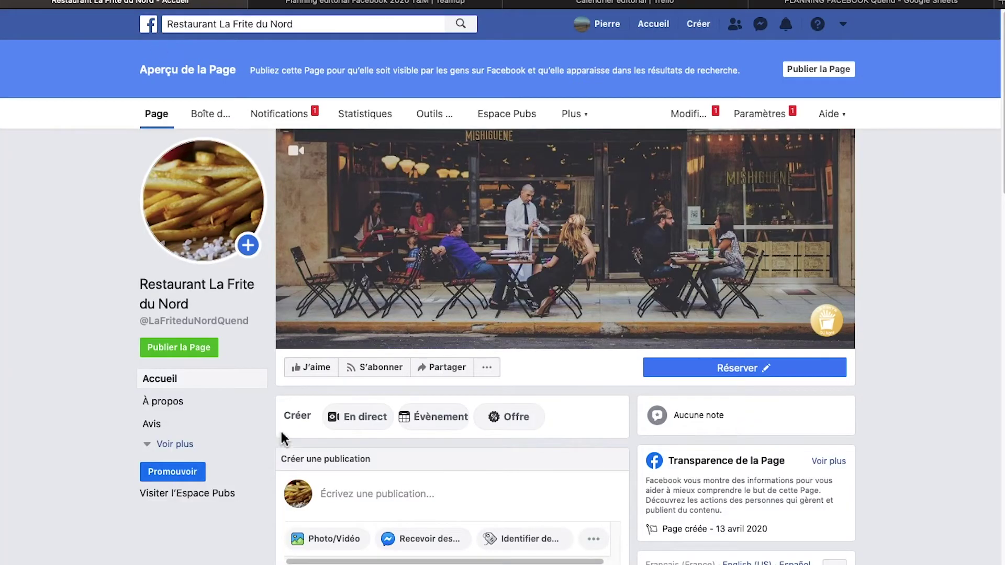
pyautogui.click(152, 25)
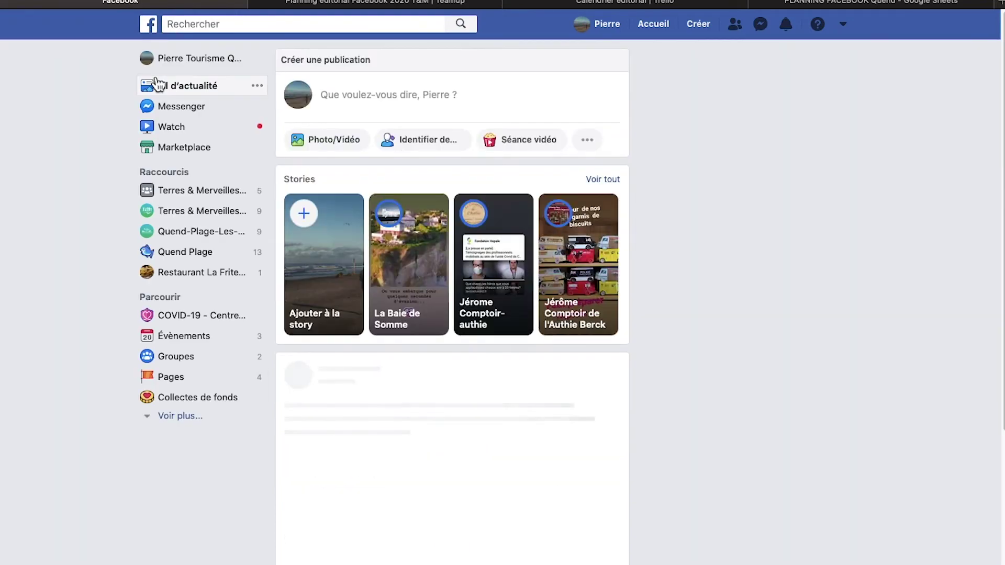
pyautogui.click(211, 235)
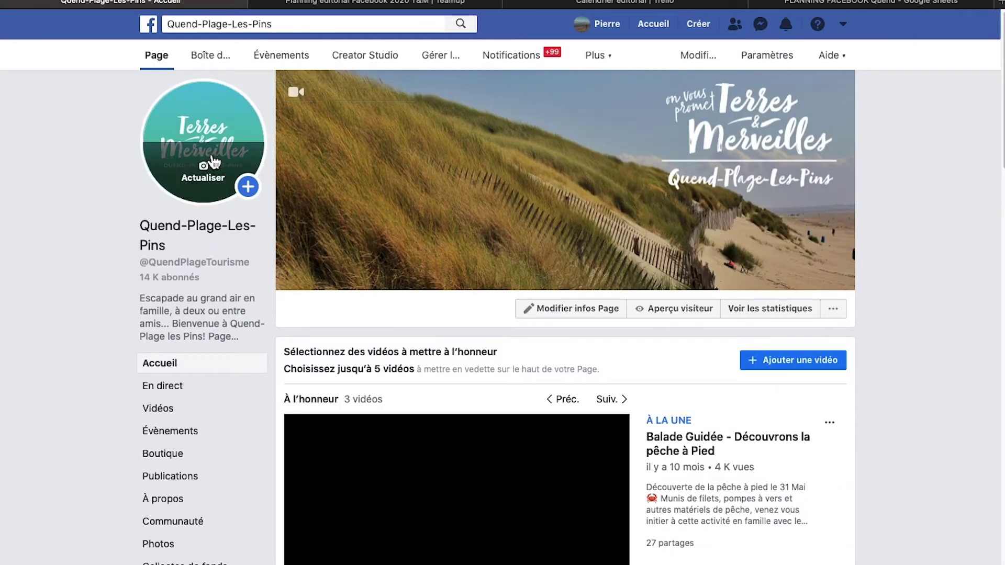
# Step: Open the page's publication statistics and examine when fans are online by day and by hour
pyautogui.click(601, 57)
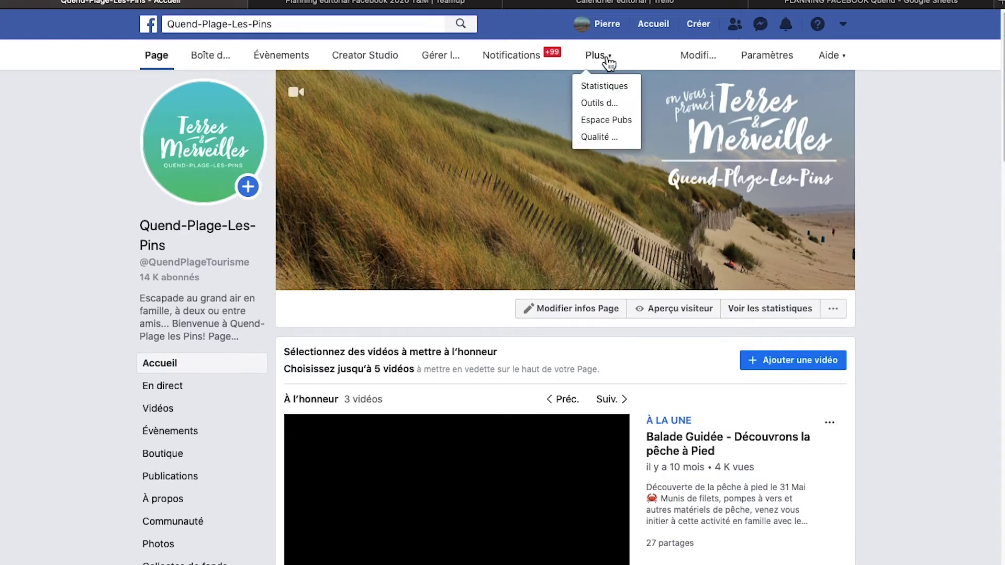
pyautogui.click(612, 93)
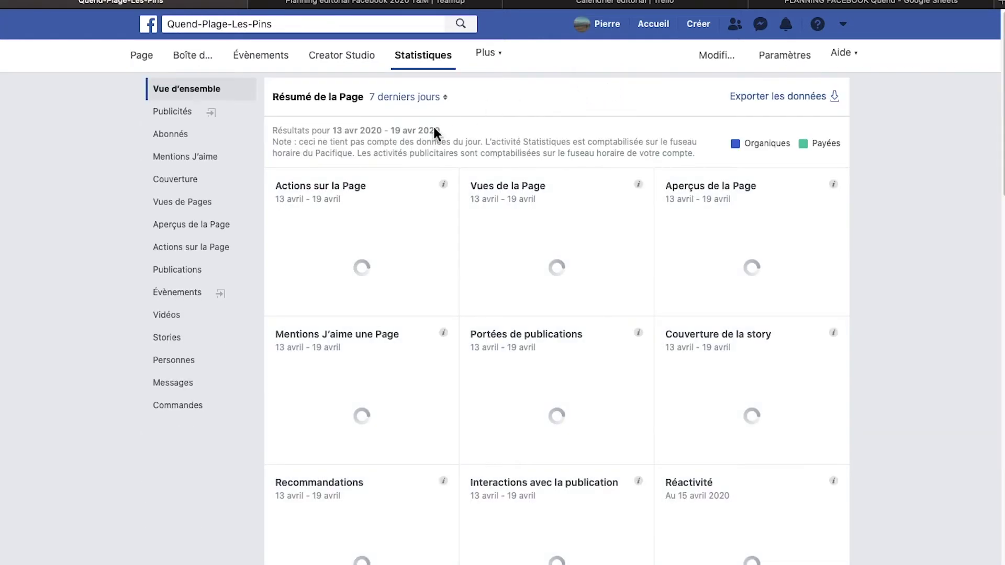
pyautogui.click(176, 276)
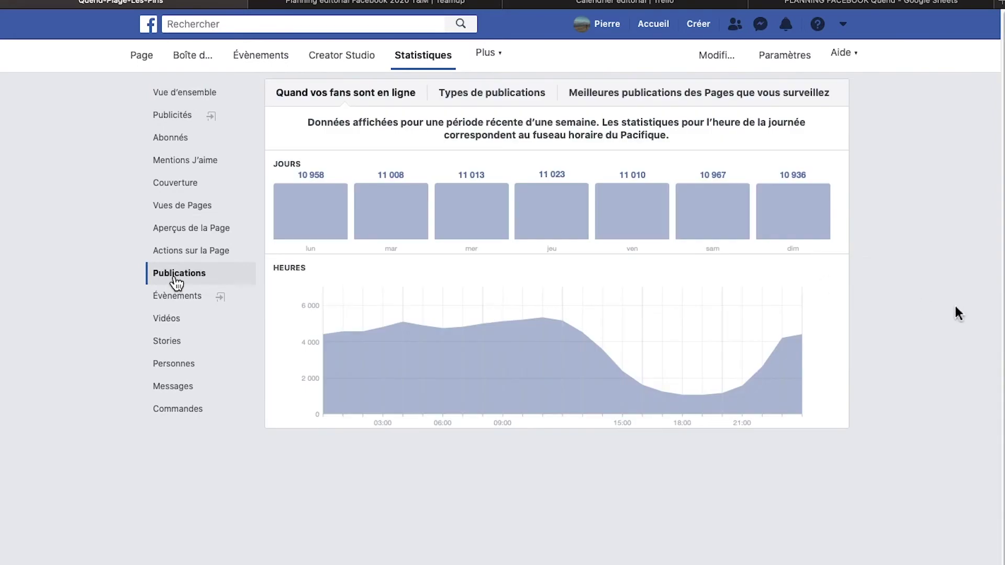
pyautogui.moveTo(330, 197)
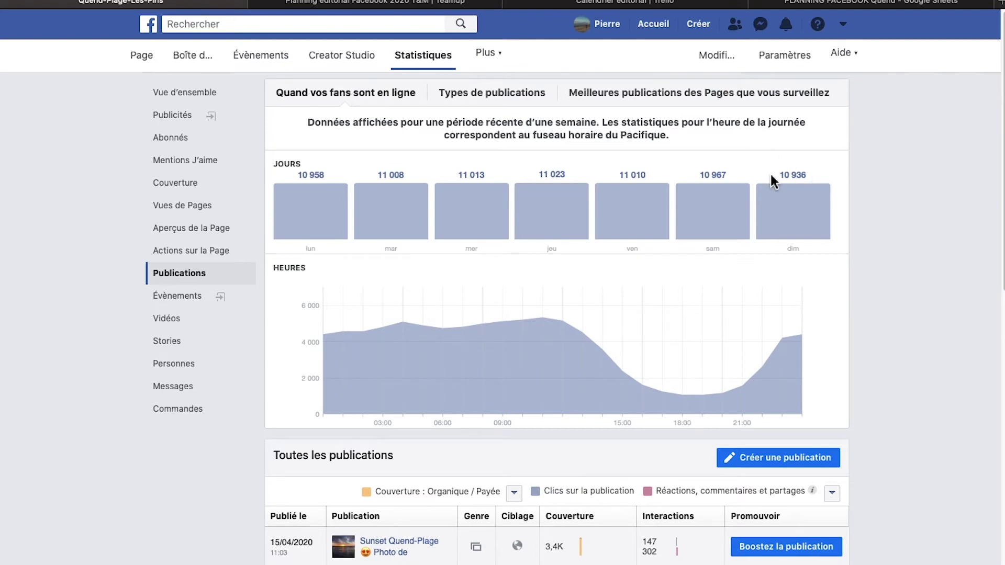
pyautogui.moveTo(799, 184)
pyautogui.moveTo(822, 199)
pyautogui.moveTo(689, 422)
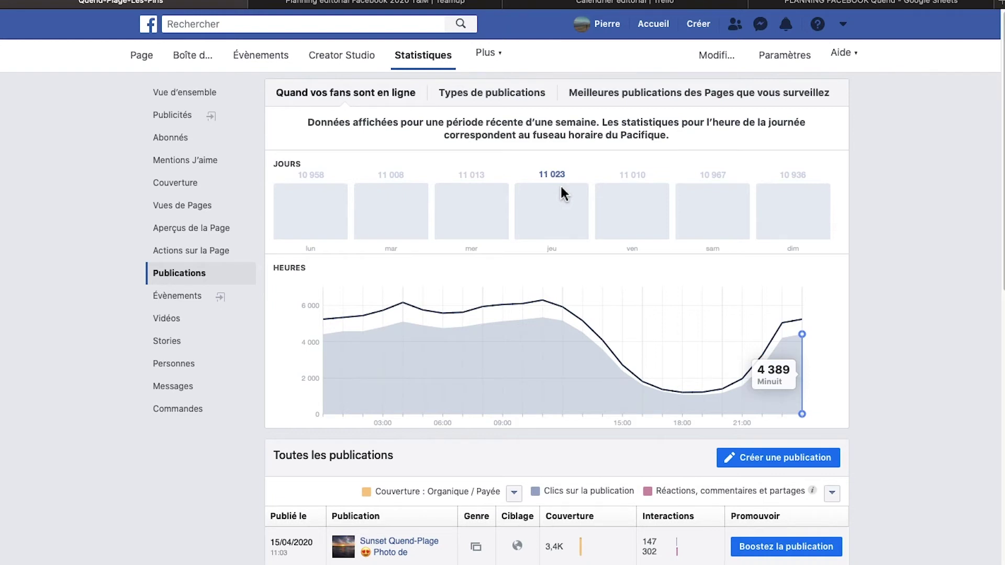
# Step: Revisit the Trello editorial calendar and the Teamup Facebook planning for 2020
pyautogui.click(631, 4)
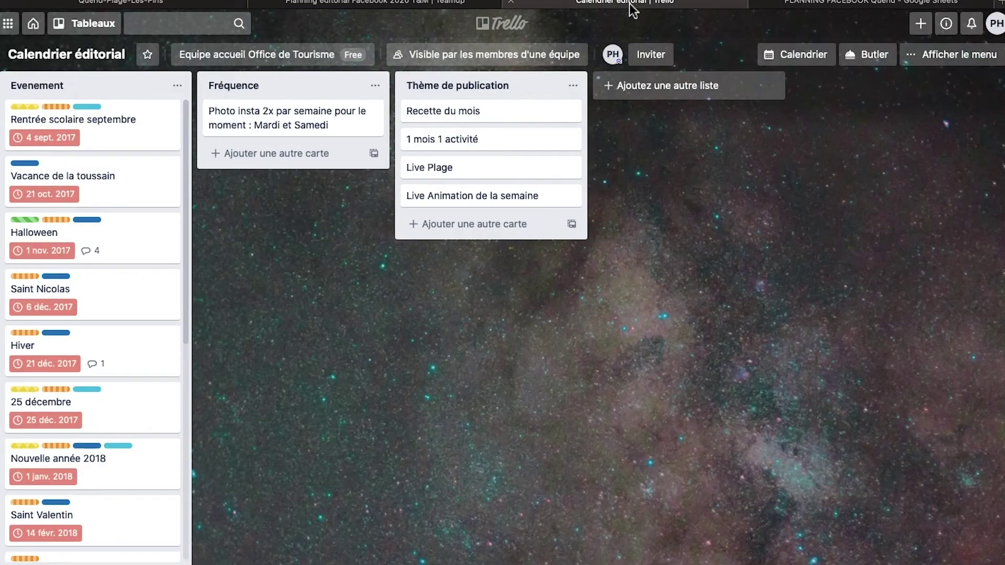
pyautogui.click(466, 3)
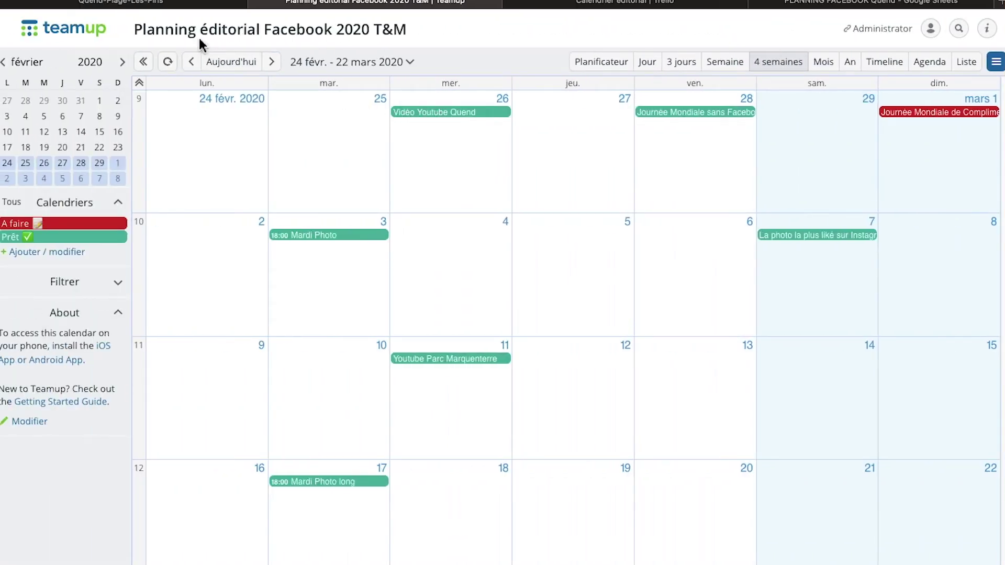
# Step: Return to Facebook and open the Restaurant La Frite du Nord page from the home feed's shortcuts
pyautogui.click(181, 4)
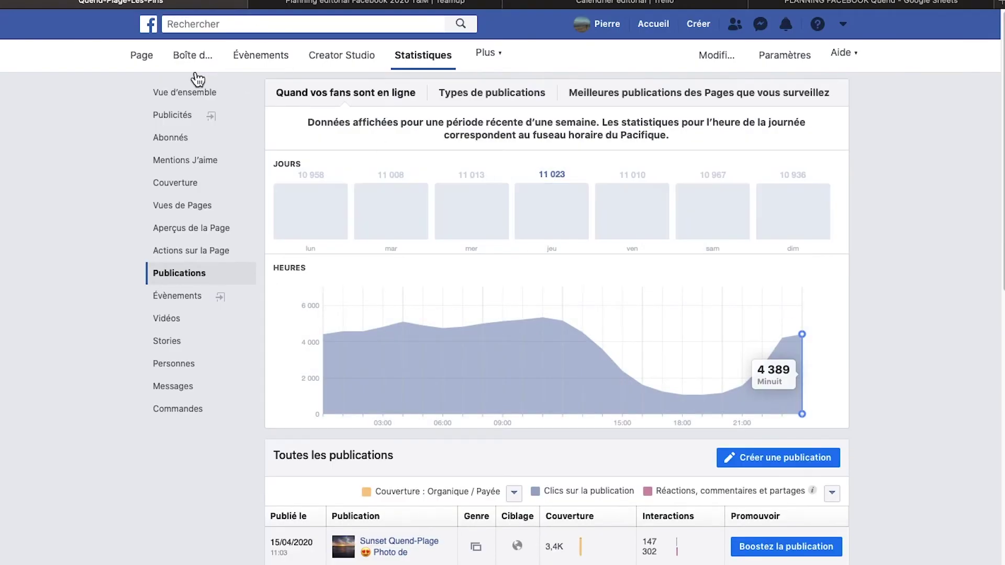
pyautogui.click(154, 24)
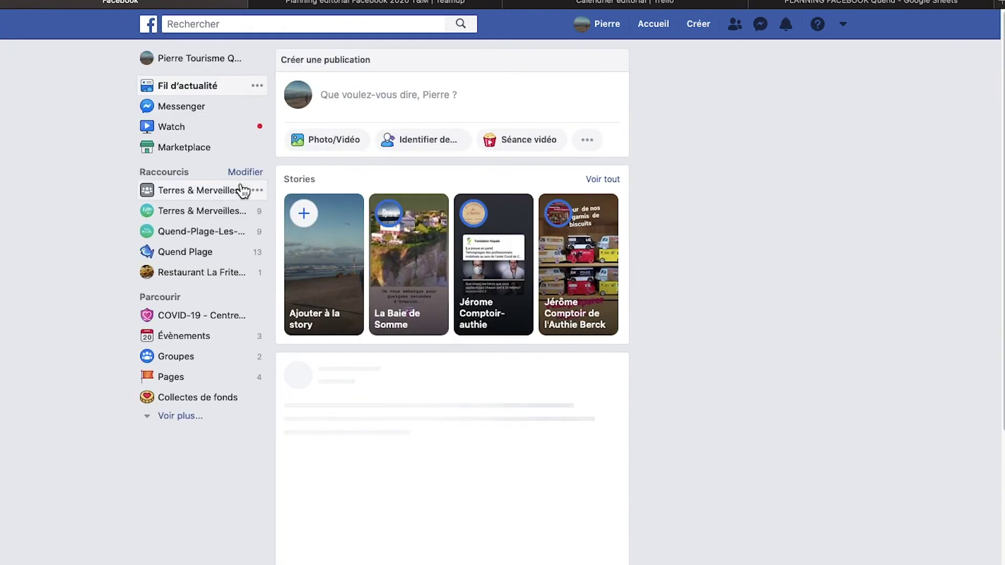
pyautogui.click(204, 272)
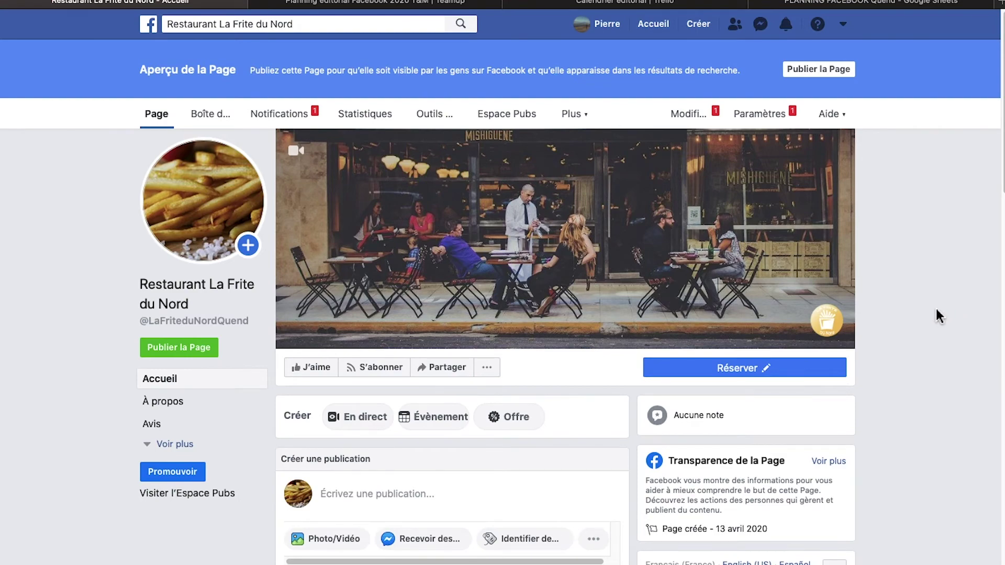
pyautogui.scroll(-3, 586, 481)
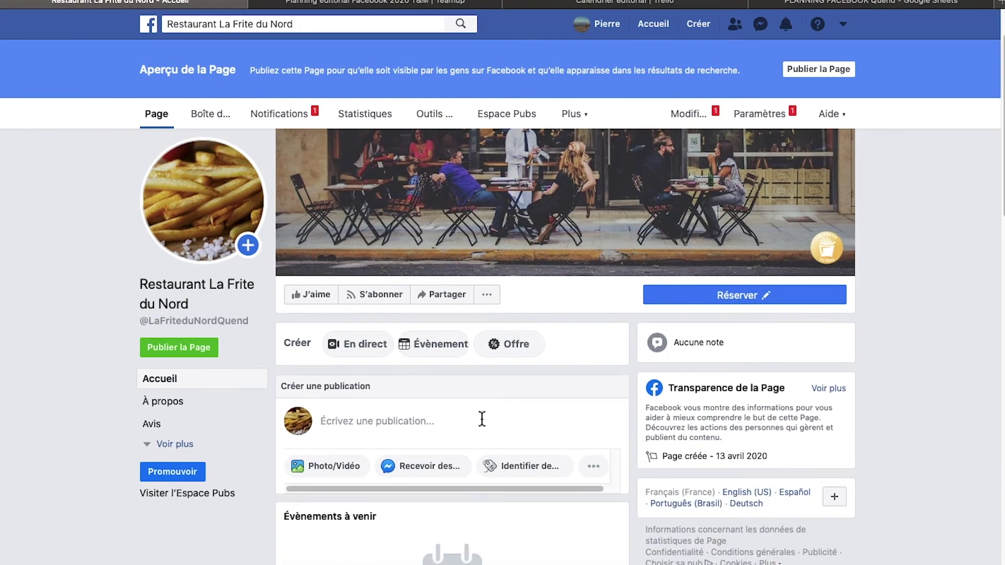
pyautogui.click(482, 420)
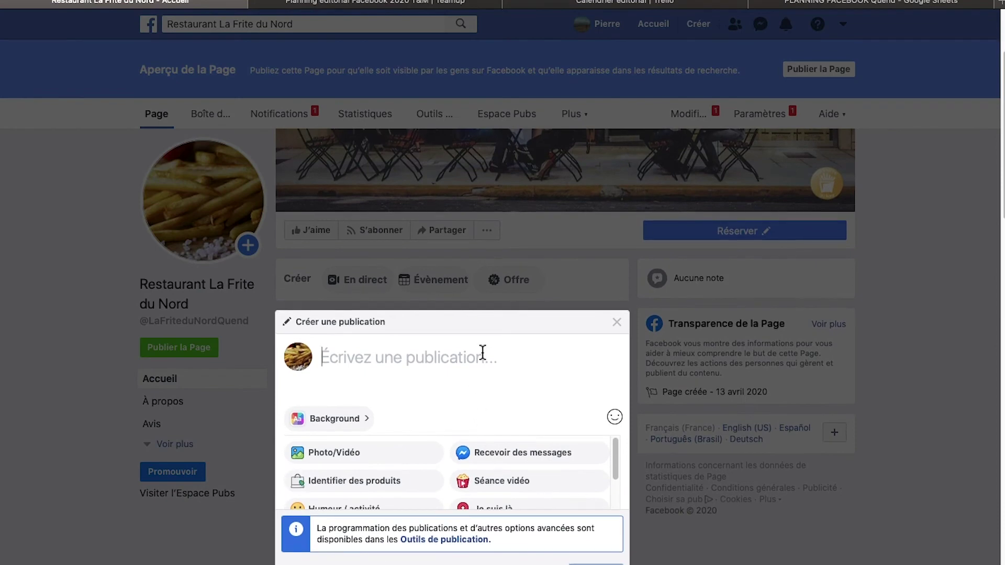
pyautogui.write('djhfsf')
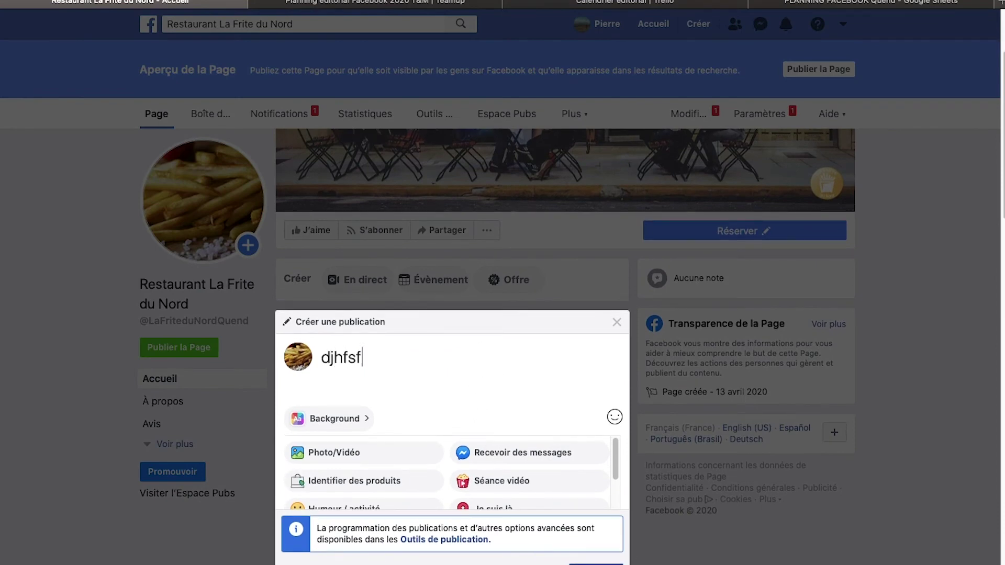
pyautogui.click(617, 323)
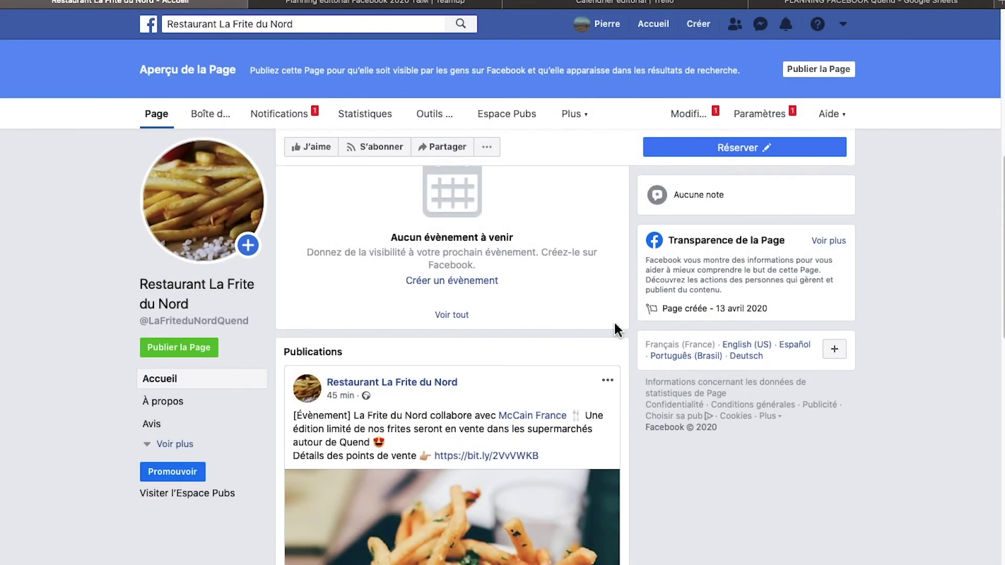
# Step: Open the page's publishing tools, abandoning the unfinished draft, and start a new post reading "hfodgjsdf" with all its extra options expanded
pyautogui.click(444, 119)
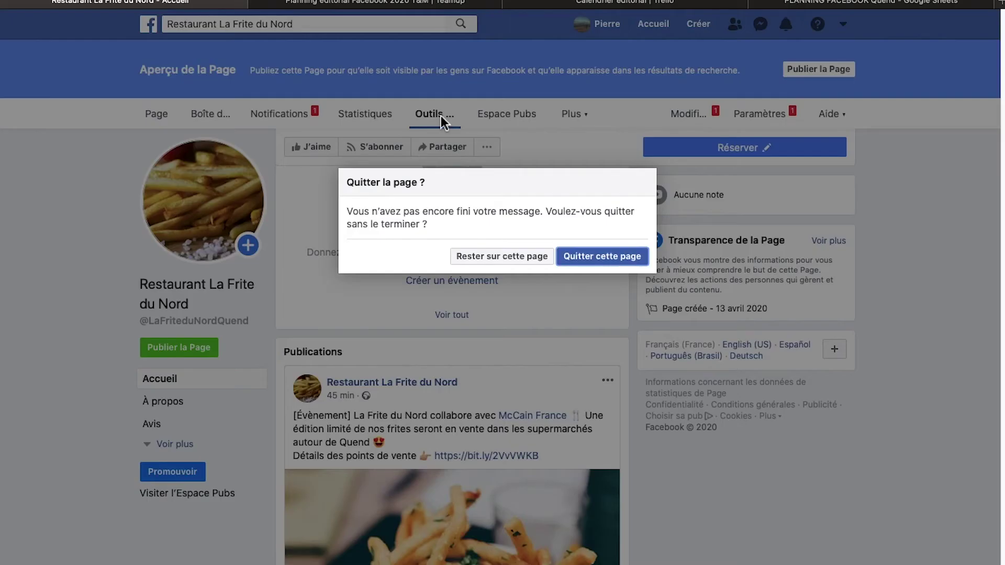
pyautogui.click(628, 262)
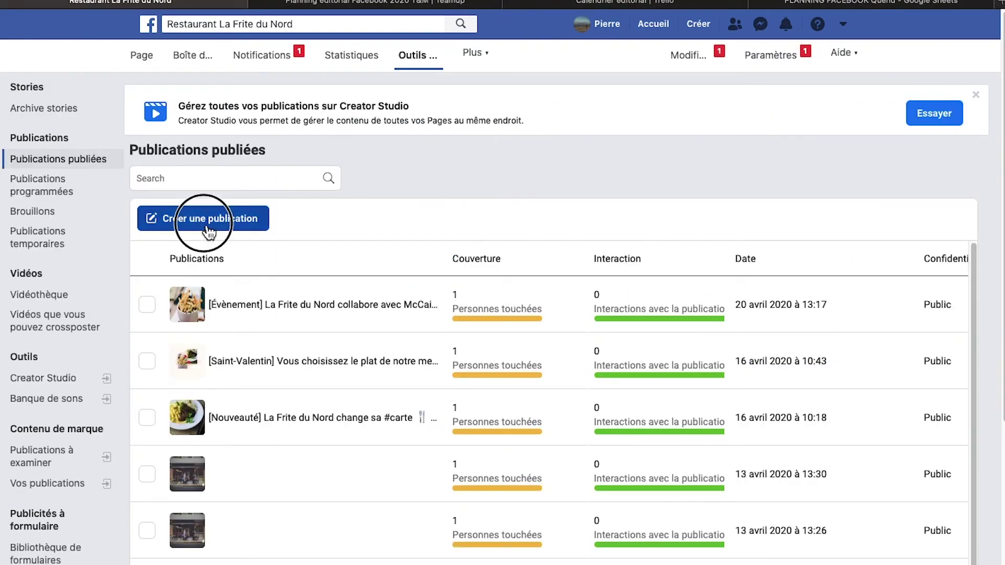
pyautogui.click(209, 225)
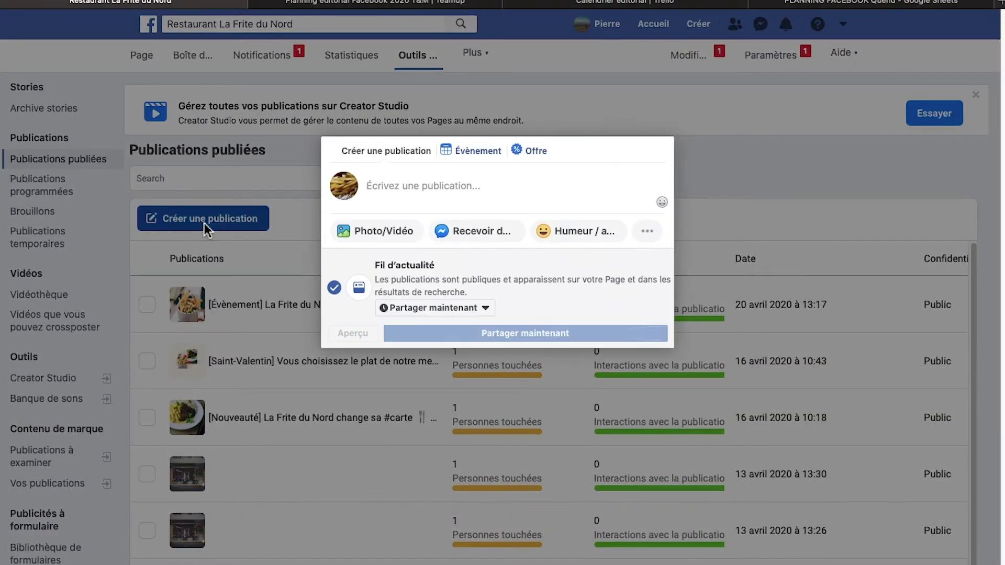
pyautogui.click(460, 197)
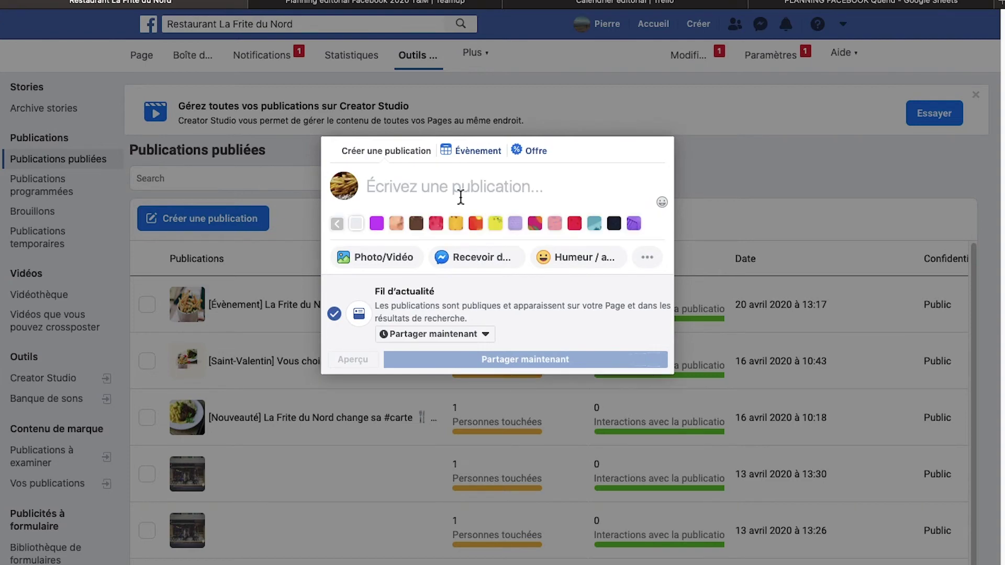
pyautogui.write('hfodgjsdf')
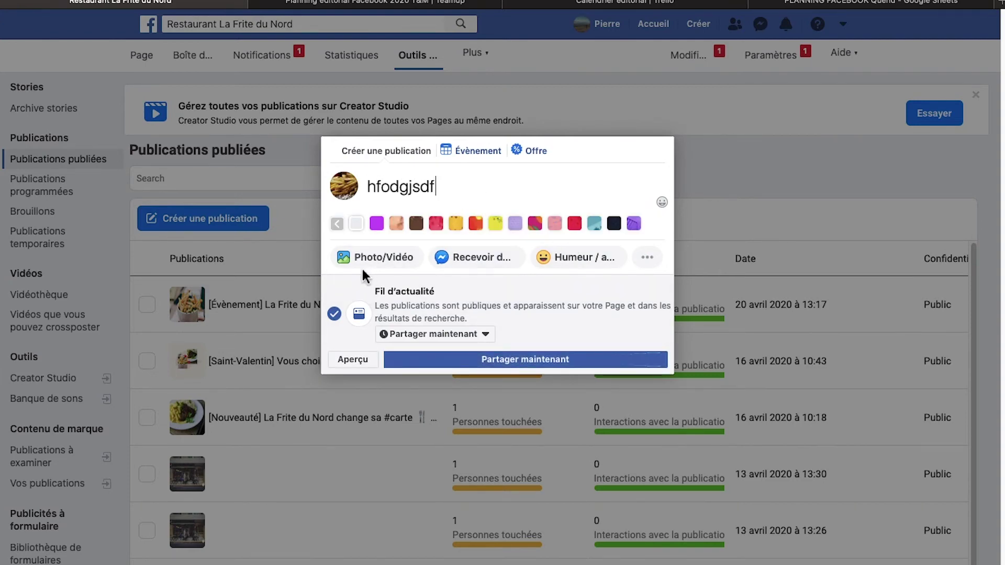
pyautogui.click(649, 264)
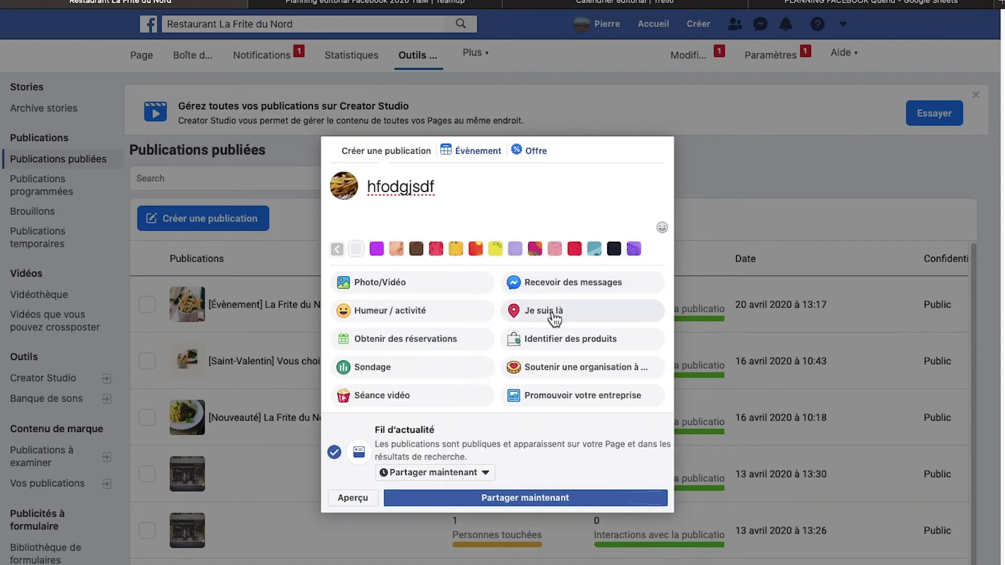
# Step: Schedule the new post for 20/4/2020 at 14:14 with a custom date and time
pyautogui.click(486, 473)
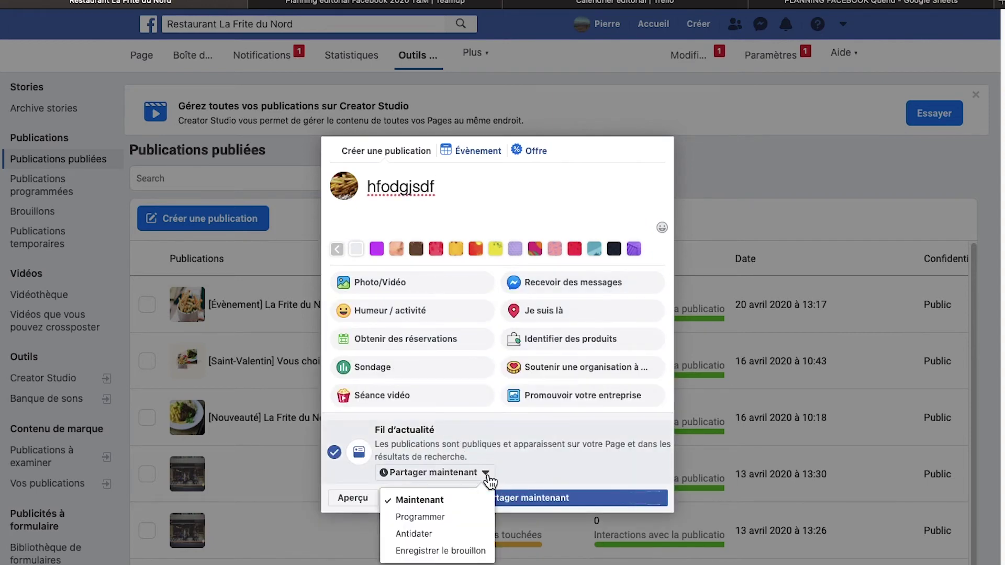
pyautogui.click(426, 518)
pyautogui.click(404, 422)
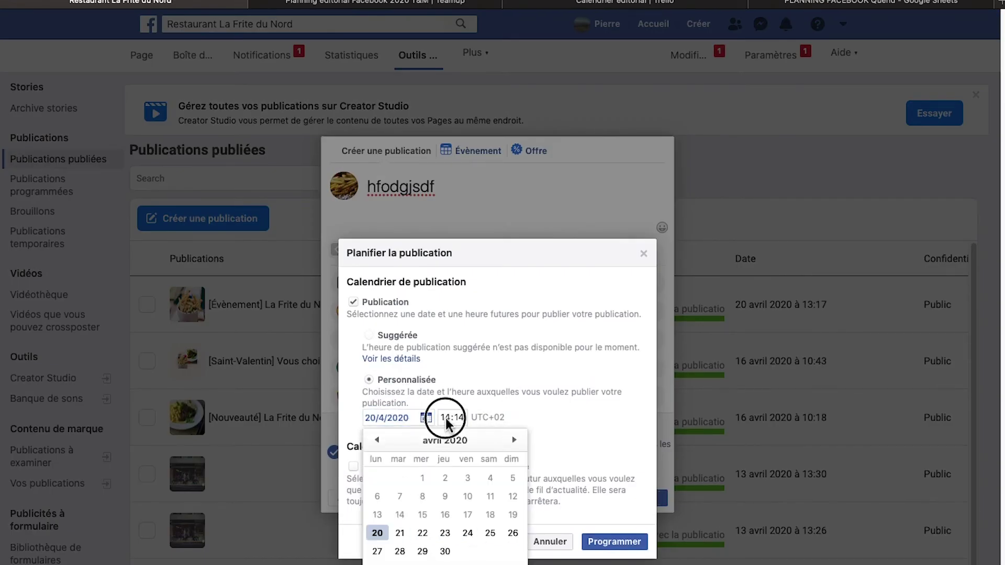
pyautogui.click(445, 417)
pyautogui.click(614, 542)
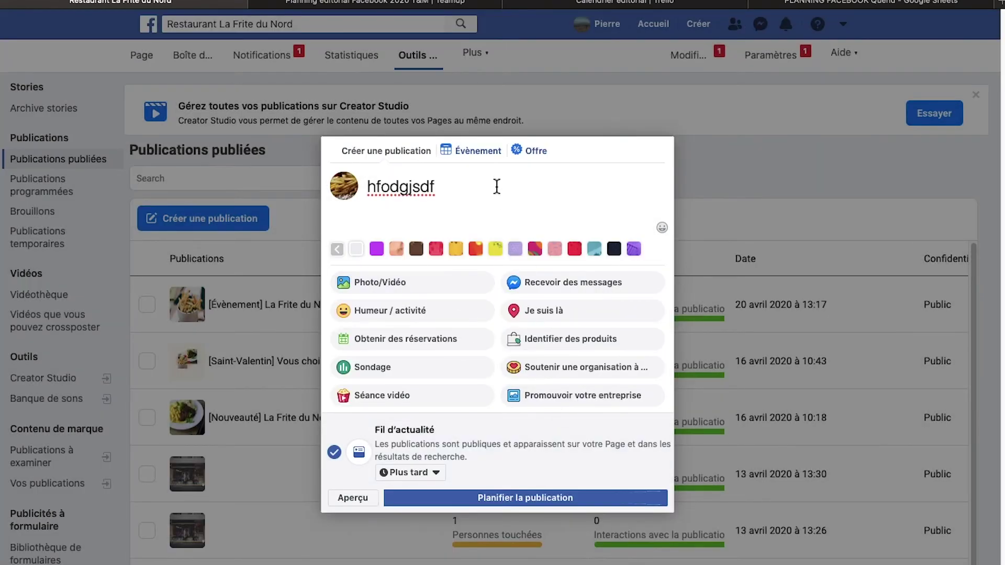
pyautogui.click(494, 503)
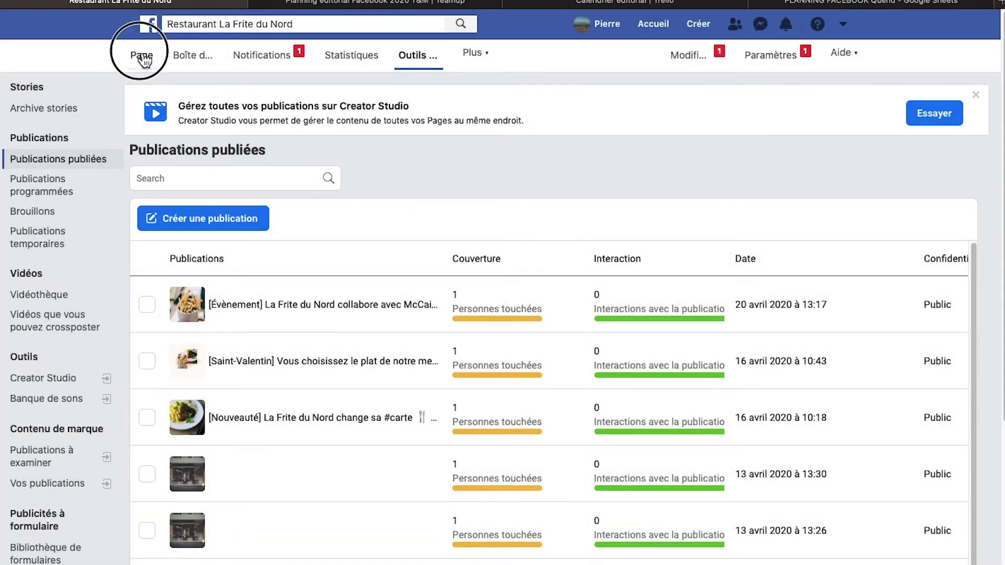
# Step: Go back to the page, open its scheduled publication, and view the "hfodgjsdf" post's preview and available actions
pyautogui.click(143, 57)
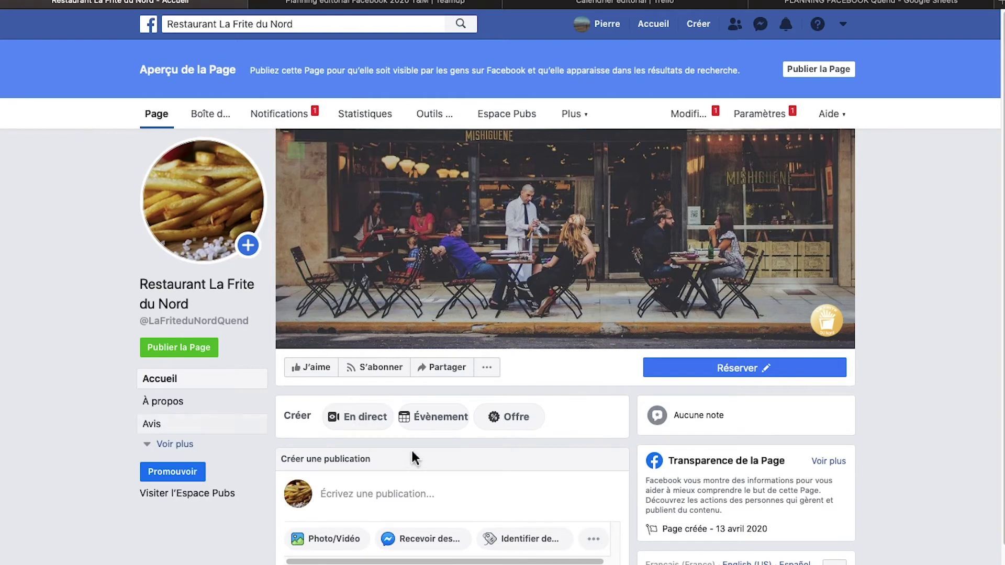
pyautogui.scroll(-3, 449, 468)
pyautogui.scroll(-4, 447, 466)
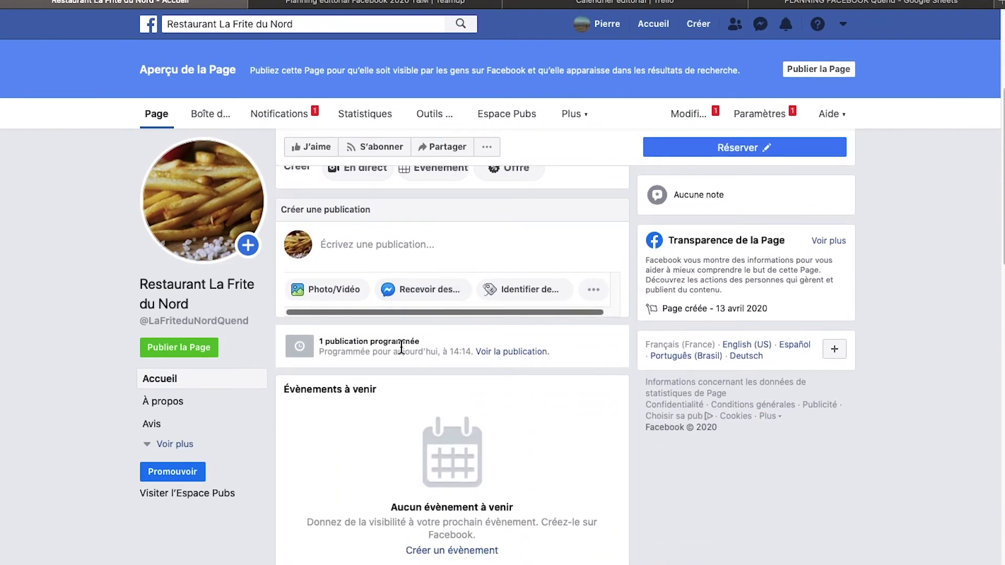
pyautogui.click(531, 352)
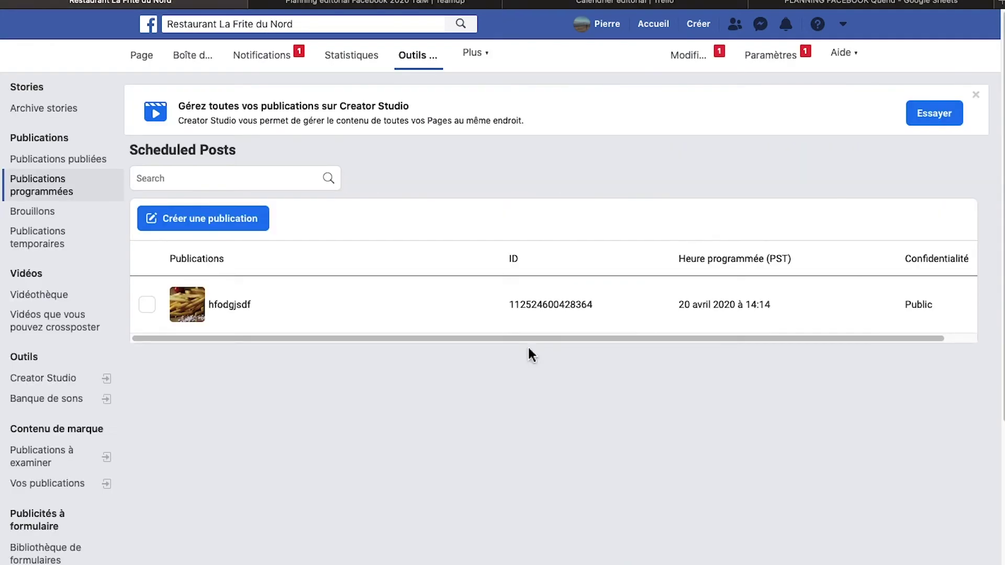
pyautogui.click(148, 304)
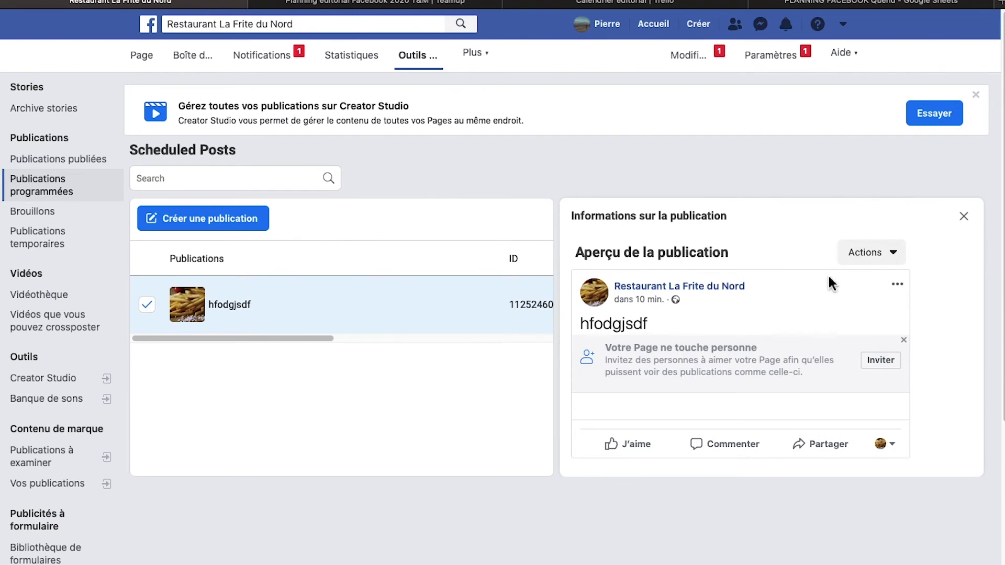
pyautogui.click(872, 254)
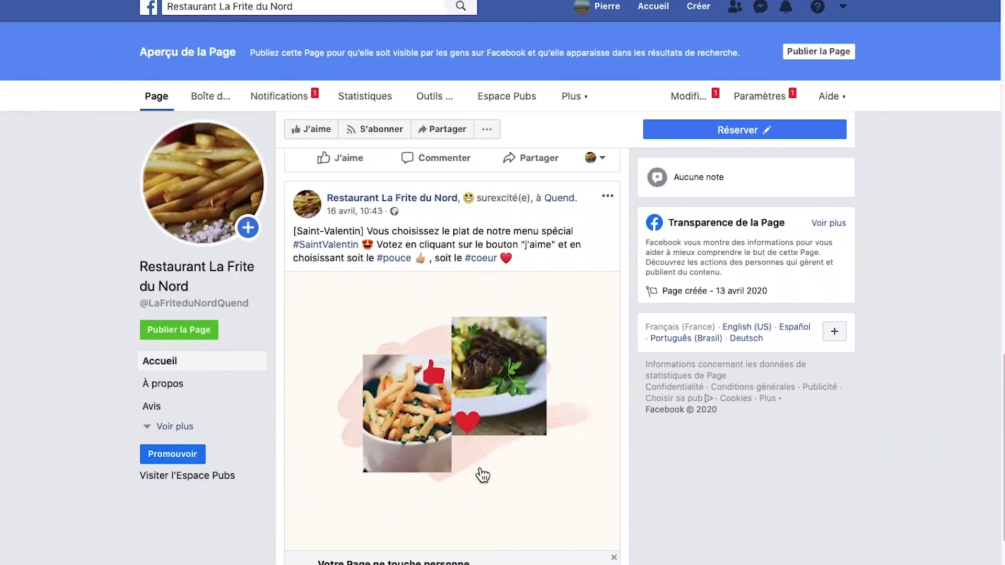
# Step: Examine the page's Saint-Valentin voting post and display the reactions available for it
pyautogui.scroll(-3, 480, 473)
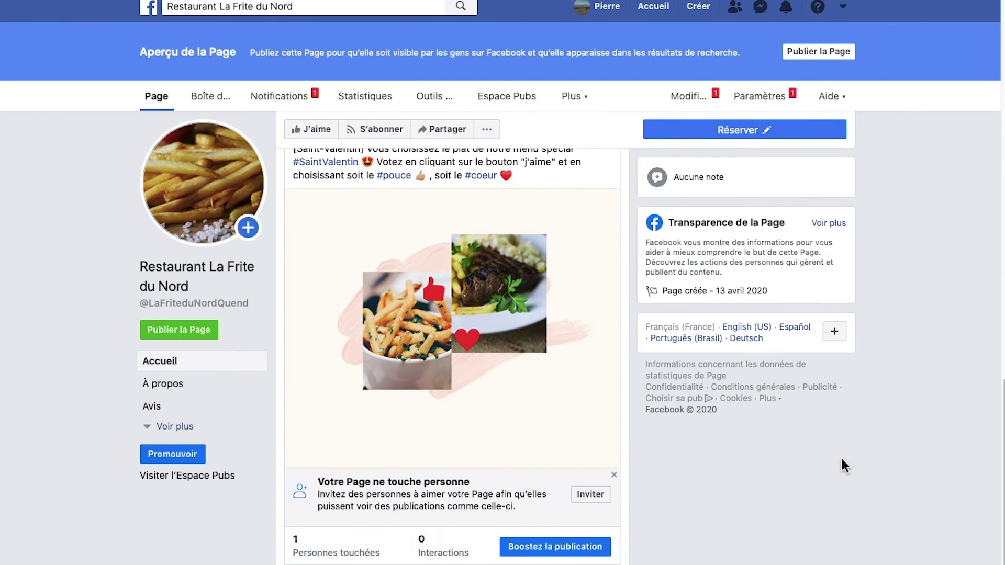
pyautogui.moveTo(400, 547)
pyautogui.moveTo(304, 559)
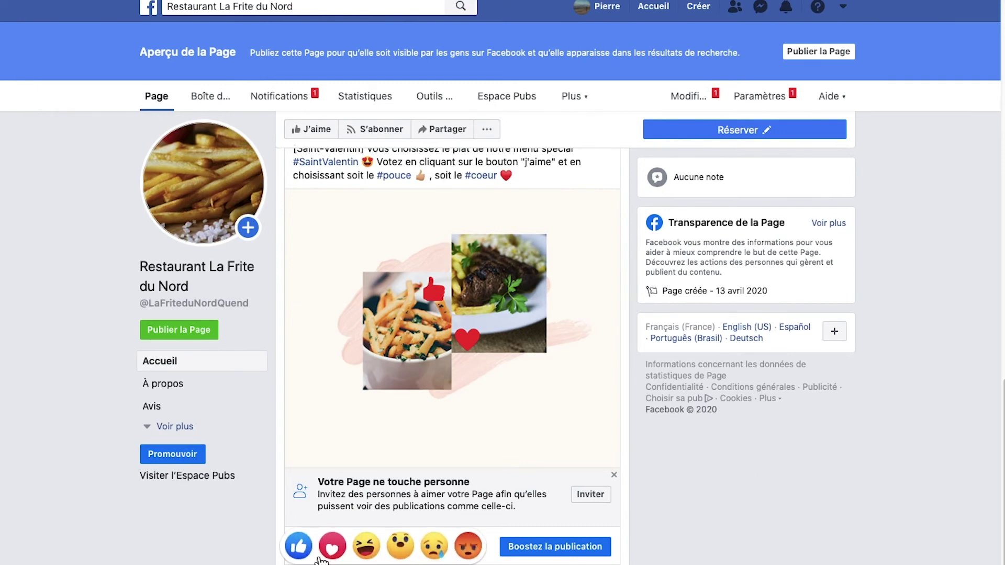